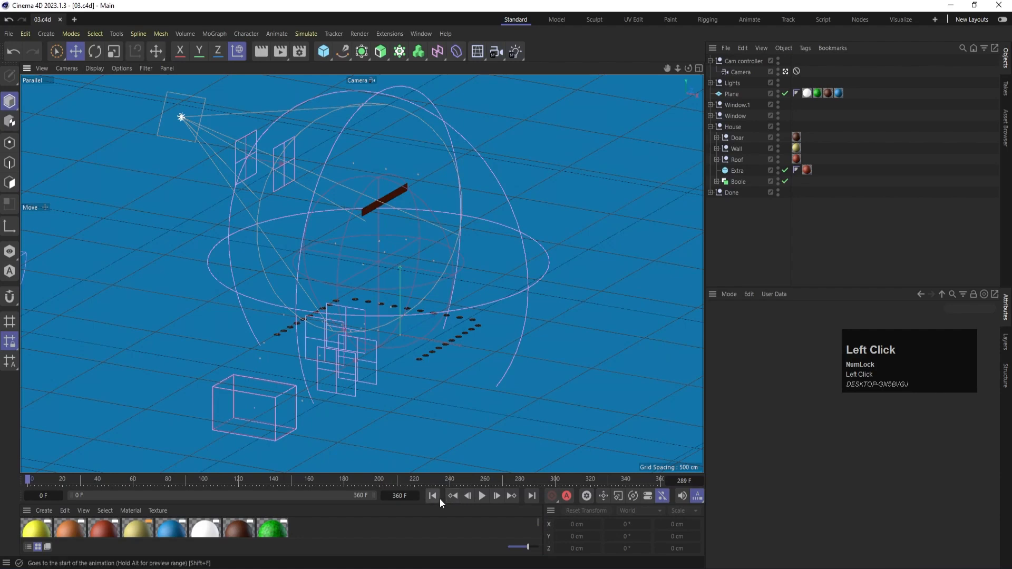
Rewind the animation to frame 0 and enable Lock Ratio in the render output settings.
left_click(436, 495)
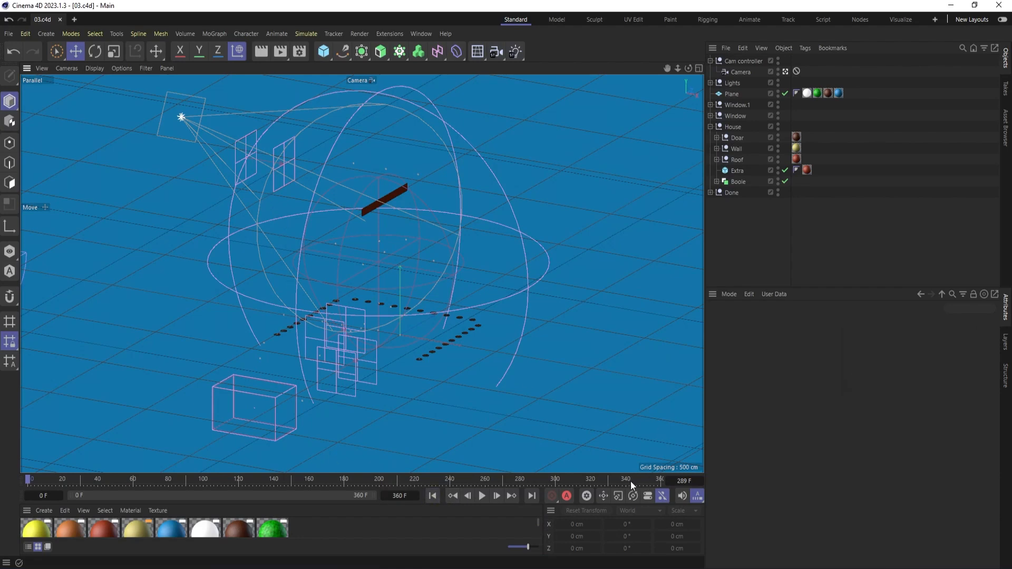
left_click(300, 51)
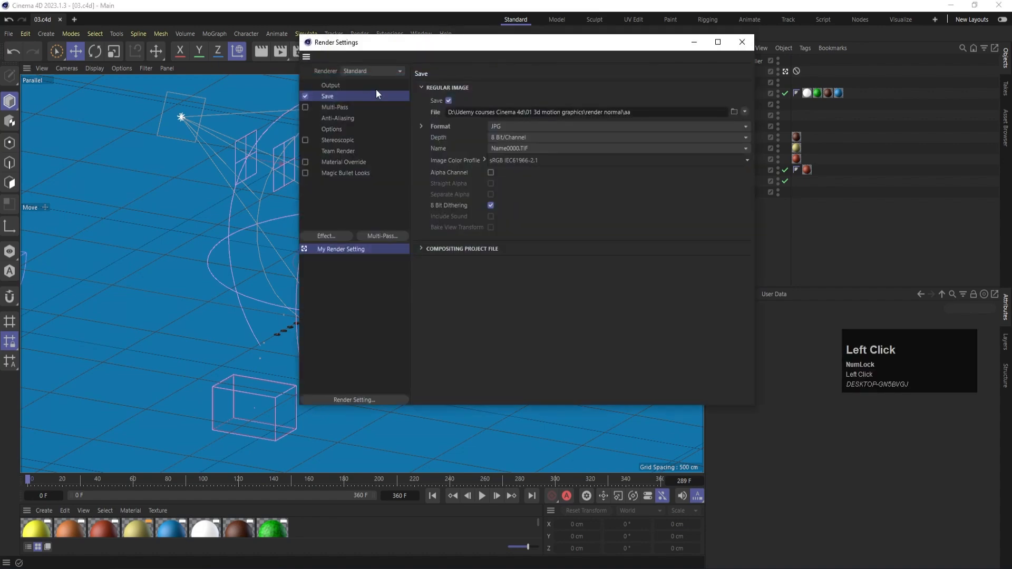
left_click(322, 88)
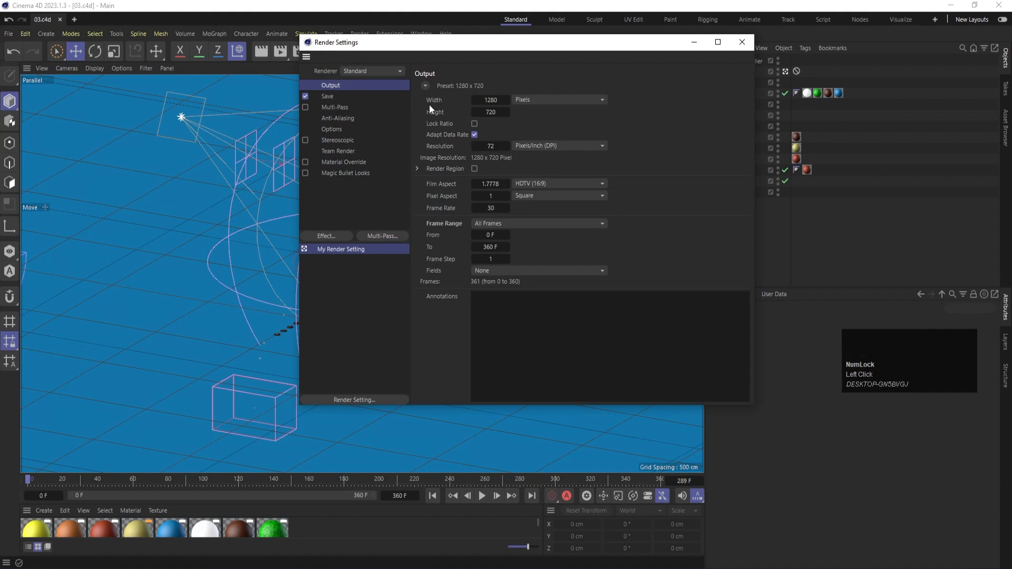
left_click(474, 124)
Set the render output height to 1080 pixels.
left_click(494, 113)
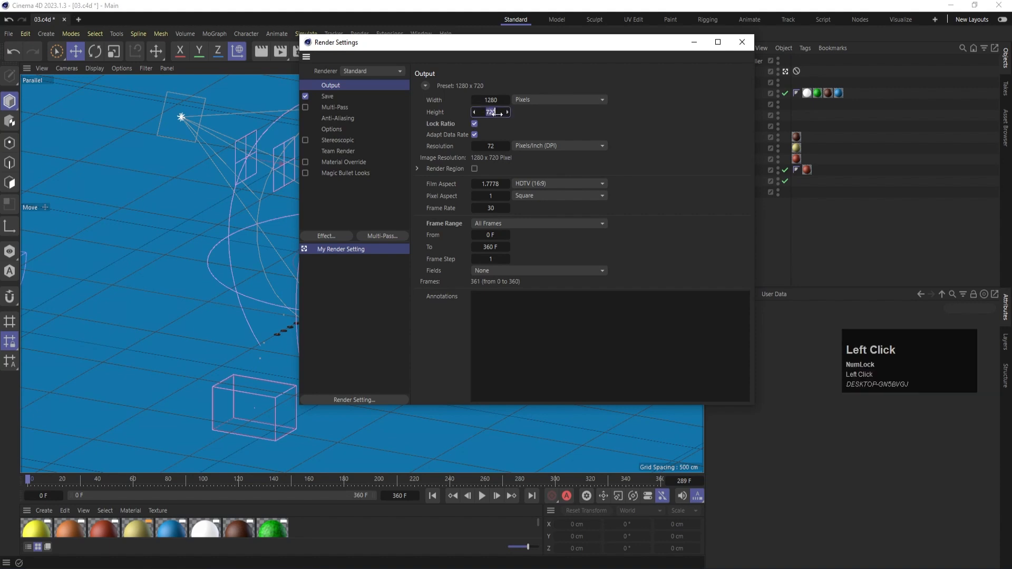
type("1080")
key("Return")
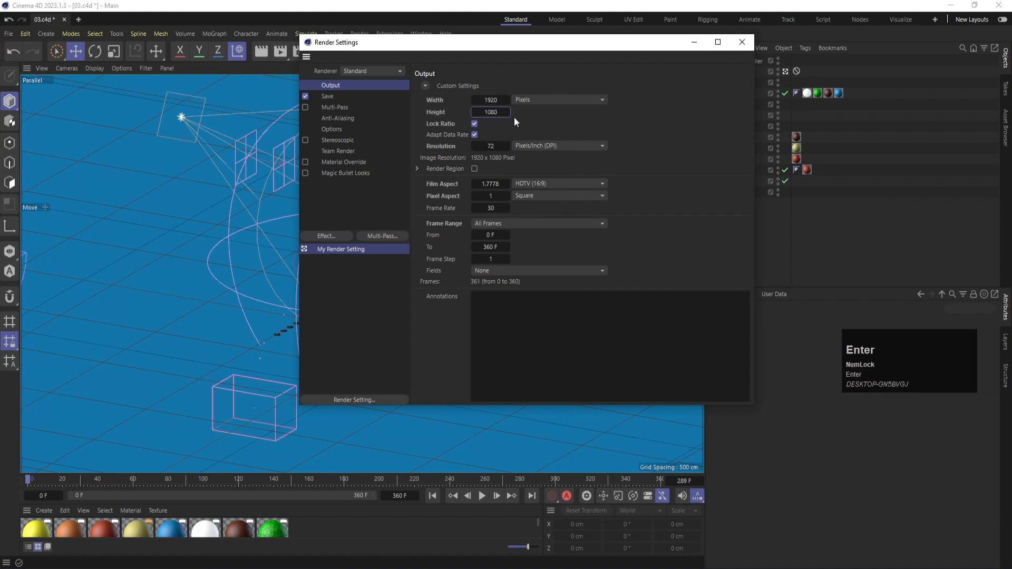
Set the render output height to 720 pixels.
left_click(488, 112)
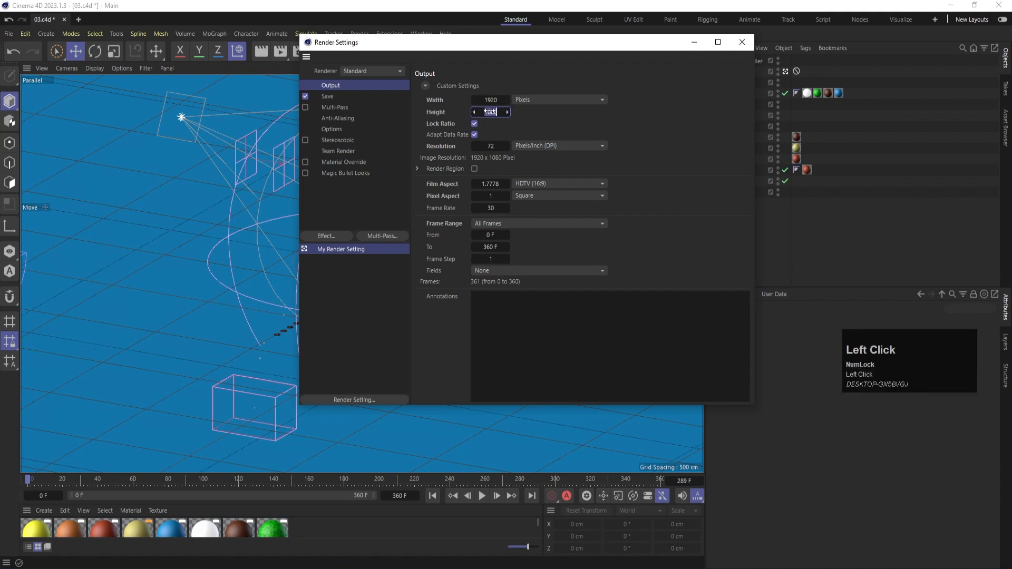
type("720")
left_click(538, 117)
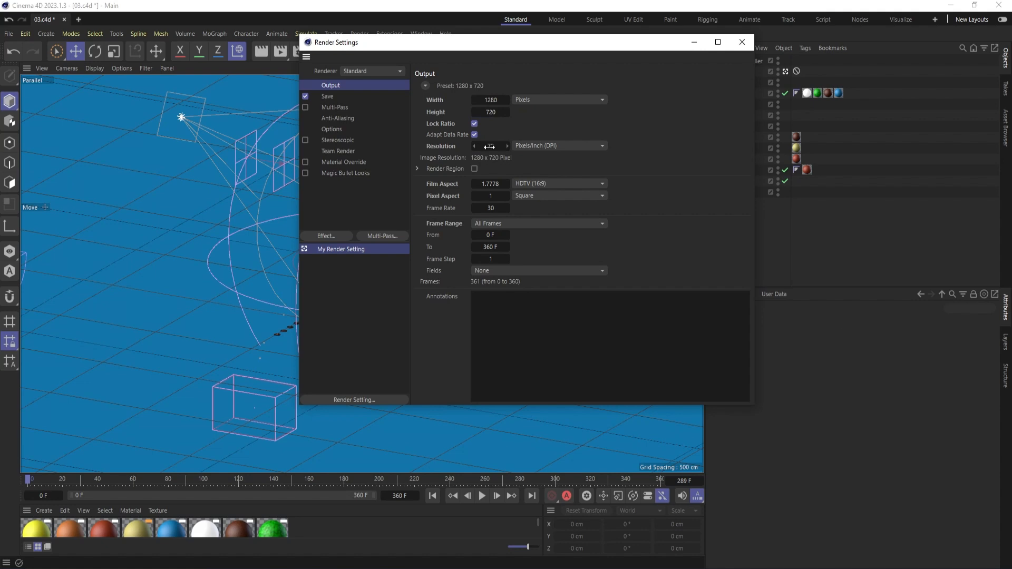
Set the render frame range to Current Frame and scrub the animation to frame 222.
left_click(501, 225)
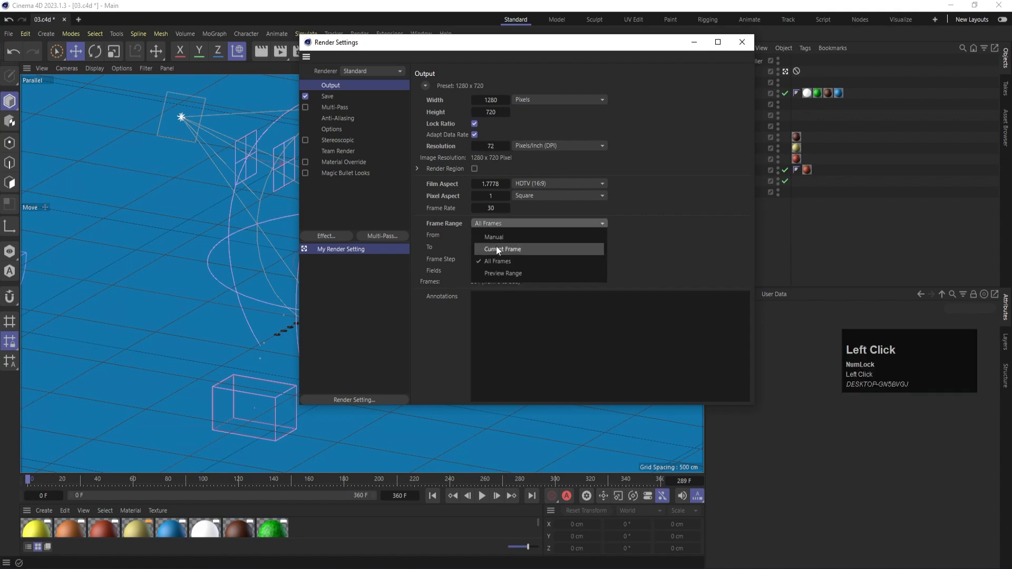
left_click(497, 249)
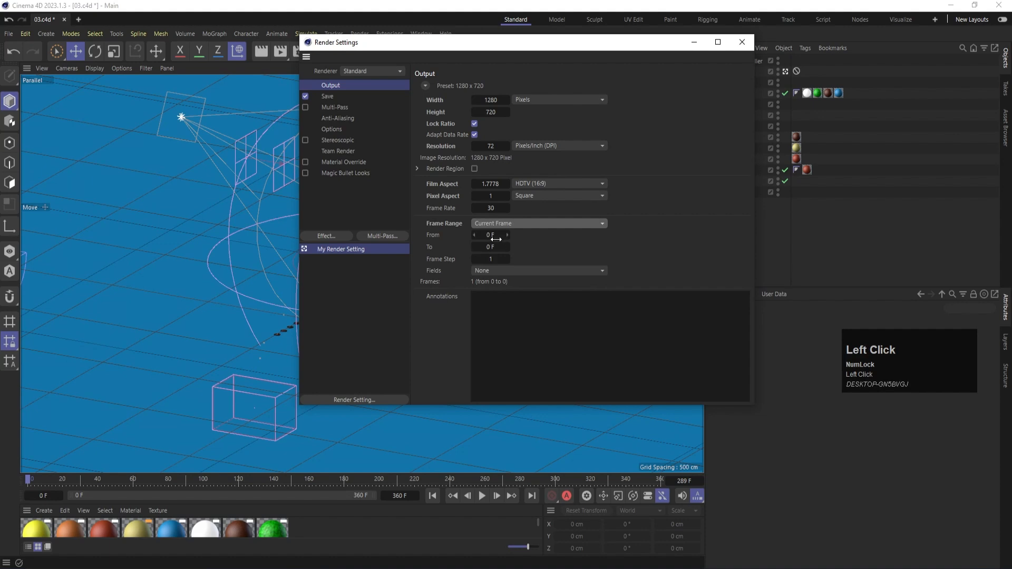
left_click(402, 480)
left_click_drag(402, 484, 420, 485)
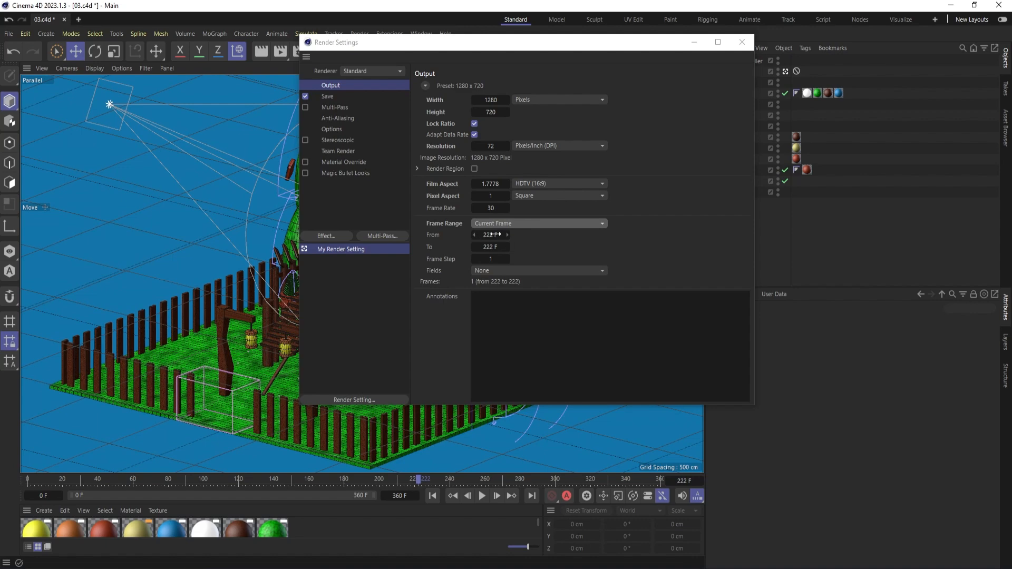
Return the animation to frame 0 and set the render frame range to All Frames.
left_click(431, 496)
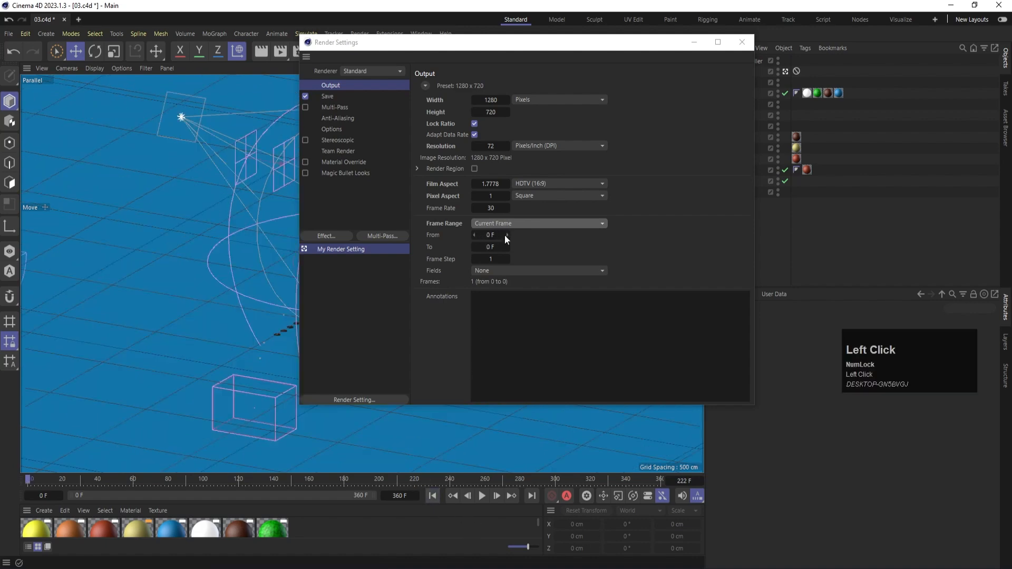
left_click(505, 225)
left_click(496, 261)
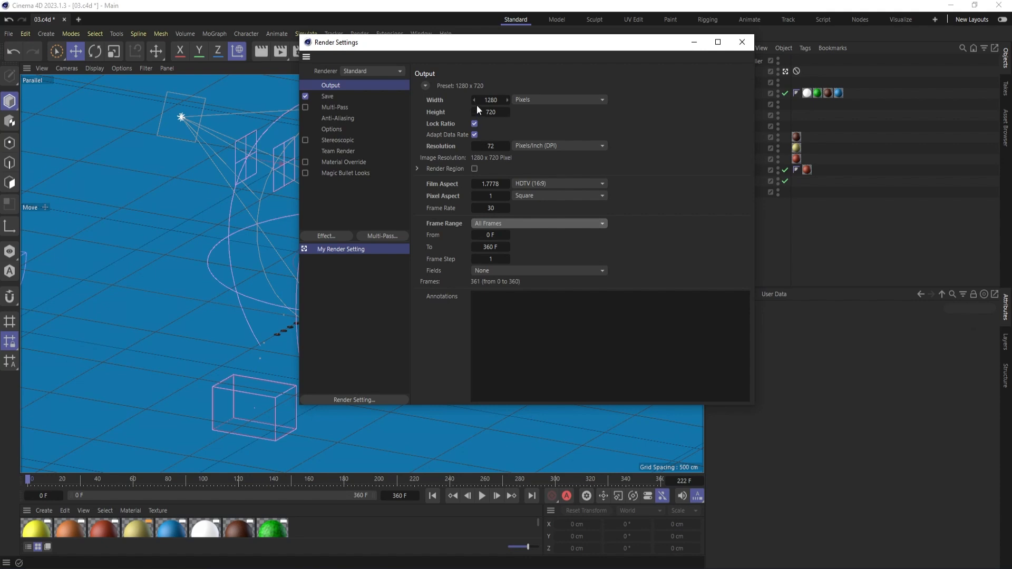
left_click(446, 209)
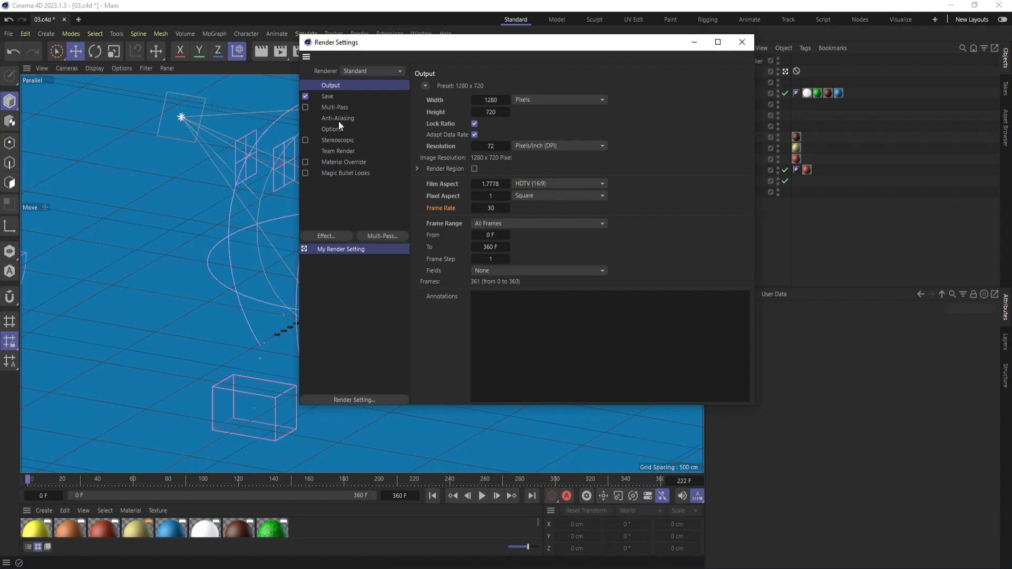
Browse for the render save location, create a folder named "render" inside "render normal", and open it.
left_click(328, 96)
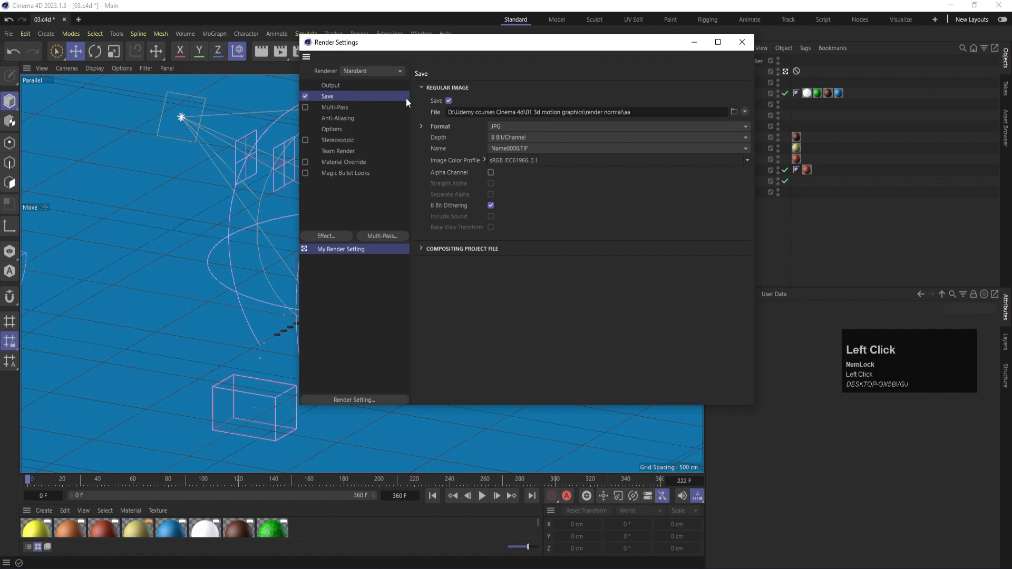
left_click(729, 109)
left_click(734, 111)
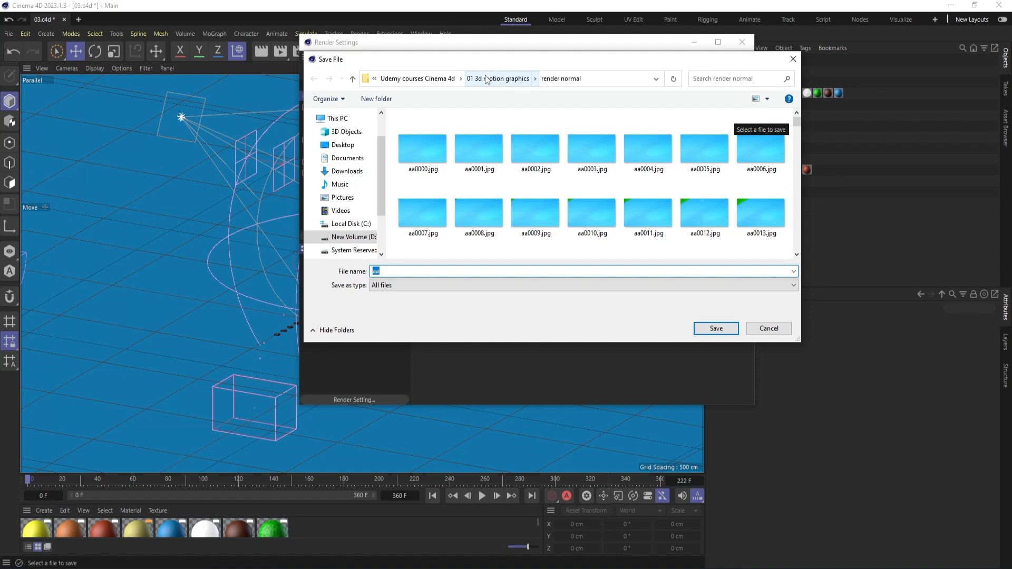
key("ctrl+shift+n")
type("rem")
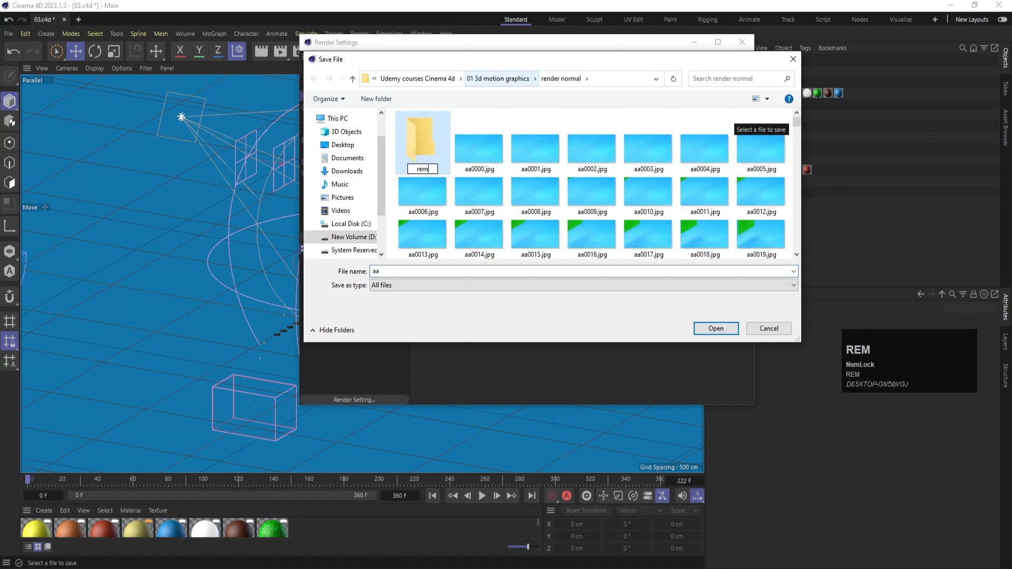
type("de")
key("ctrl+a")
type("render")
key("Return")
key("Return")
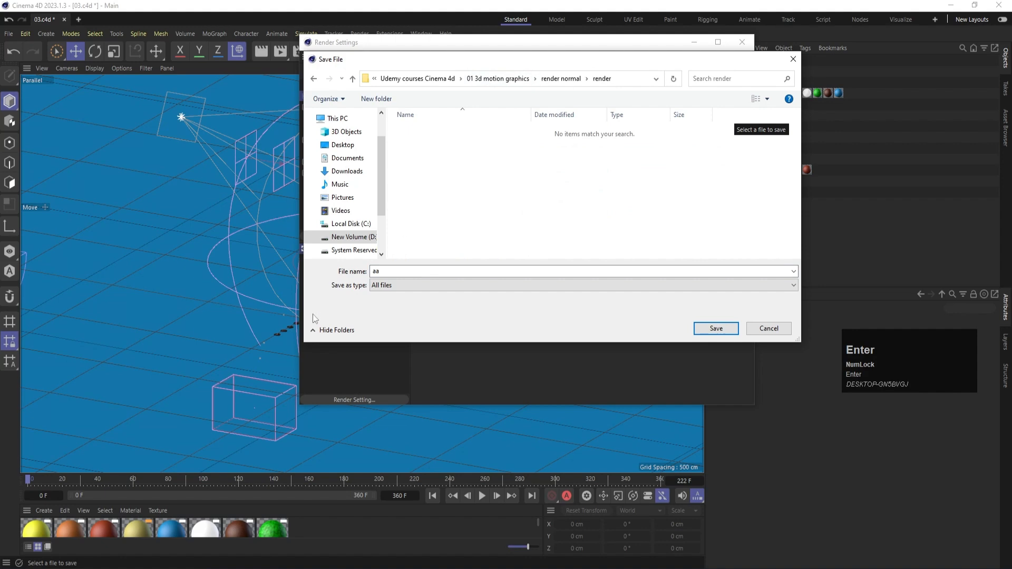
Name the render output file "rendered output" and save the path in the new folder.
double_click(424, 270)
type("adssas")
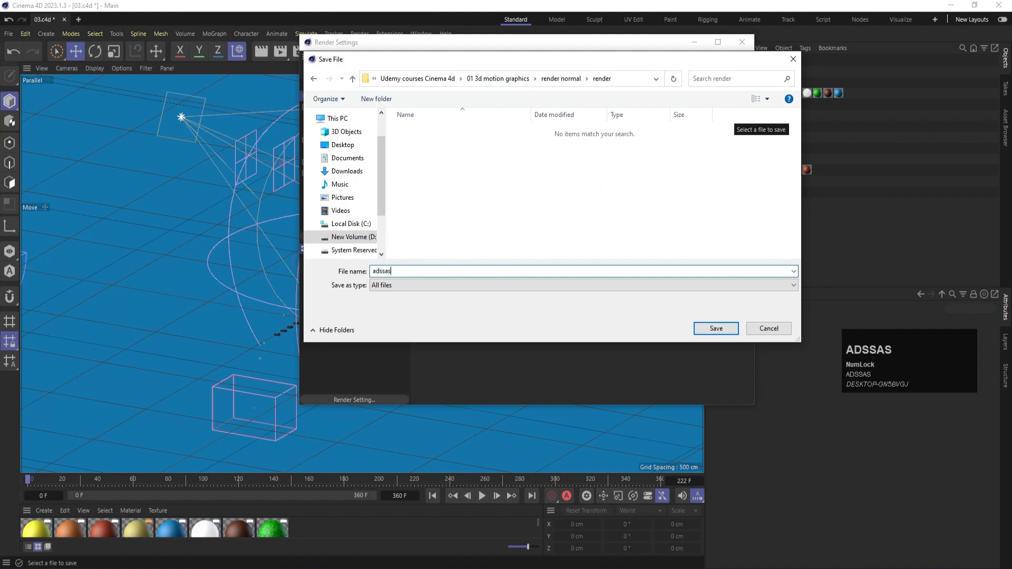
key("ctrl+a")
type("rendered output")
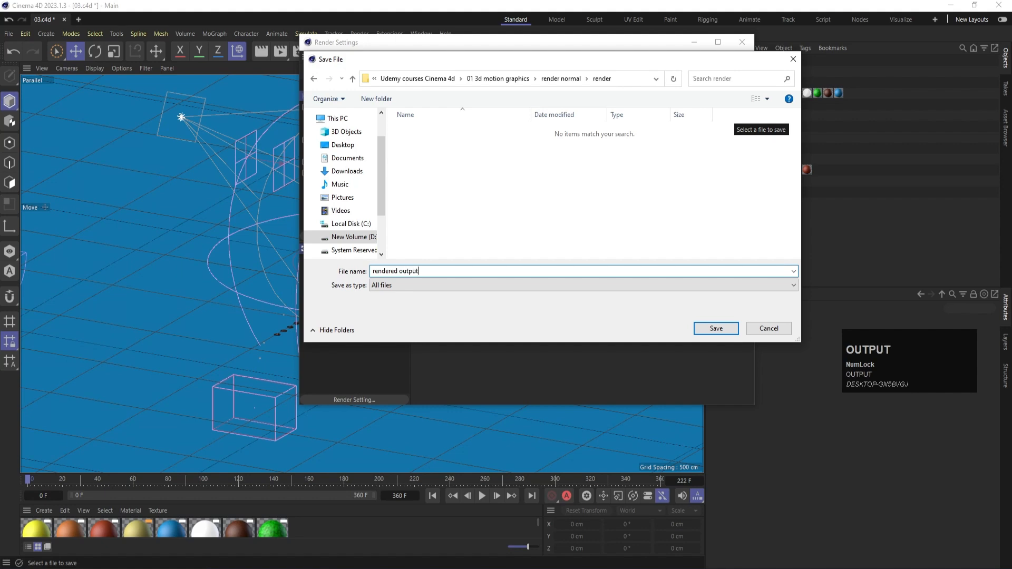
key("Return")
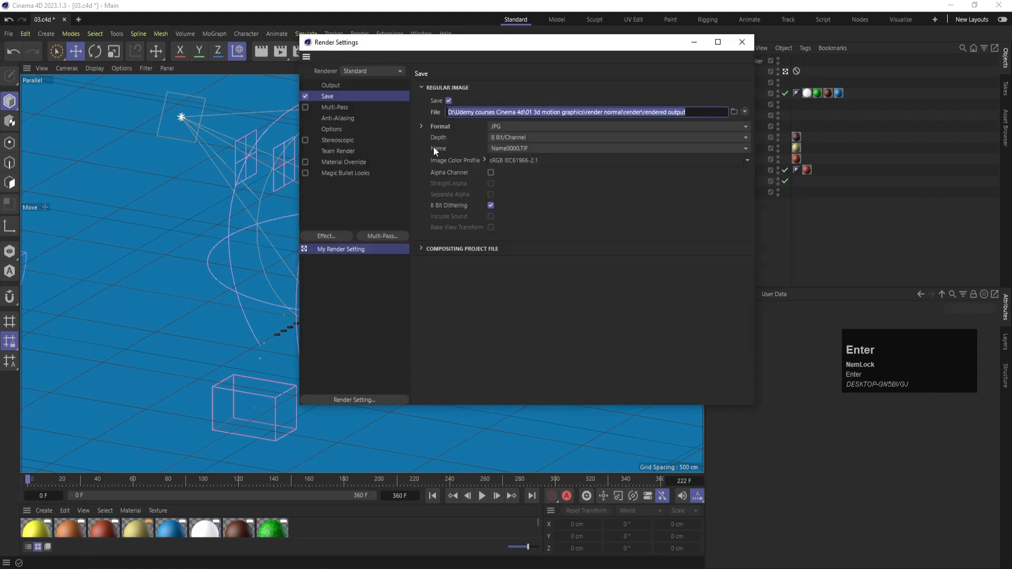
Choose JPG as the save format and start rendering the animation in the Picture Viewer.
left_click(501, 128)
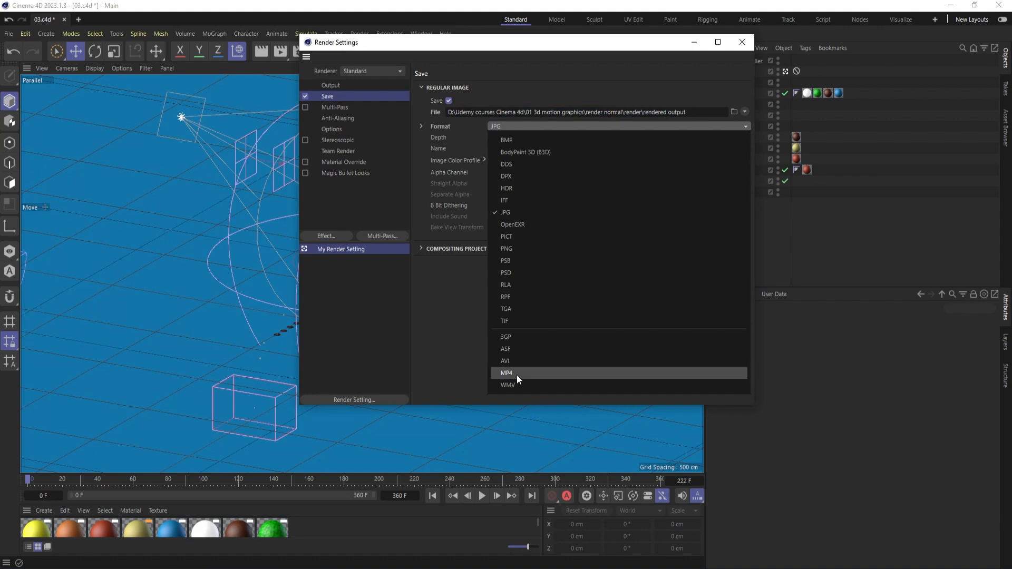
left_click(514, 213)
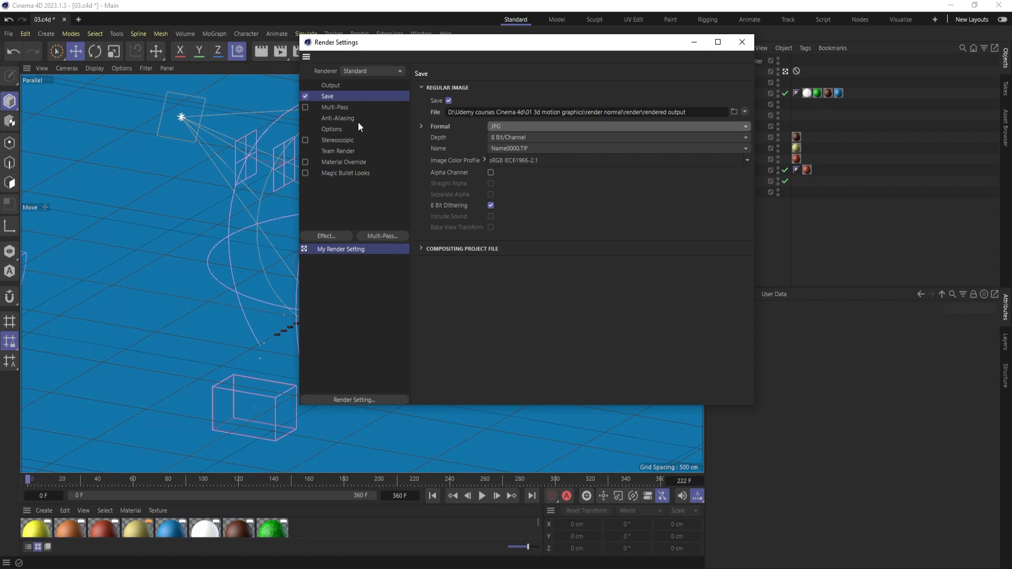
left_click(749, 43)
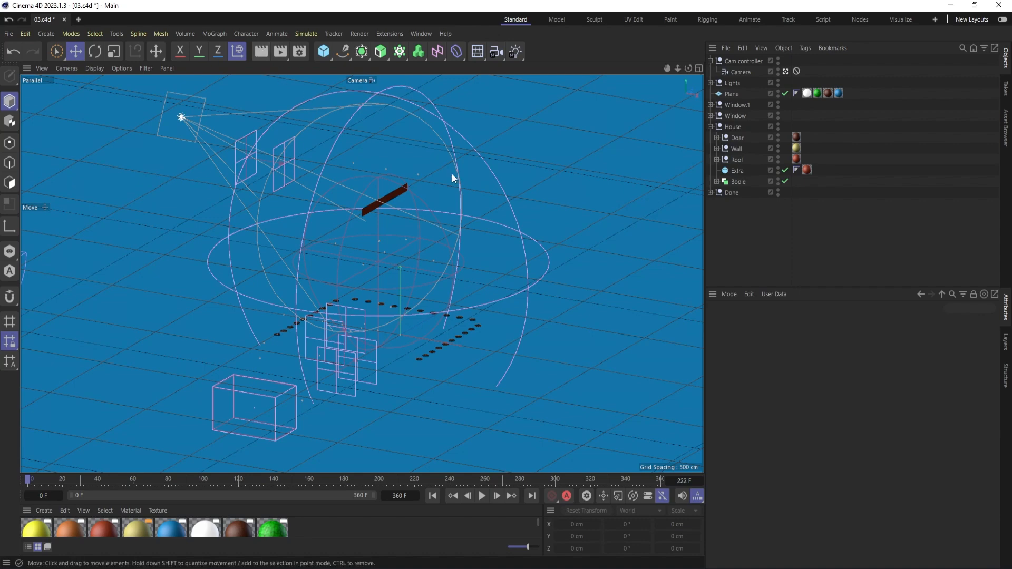
key("shift+r")
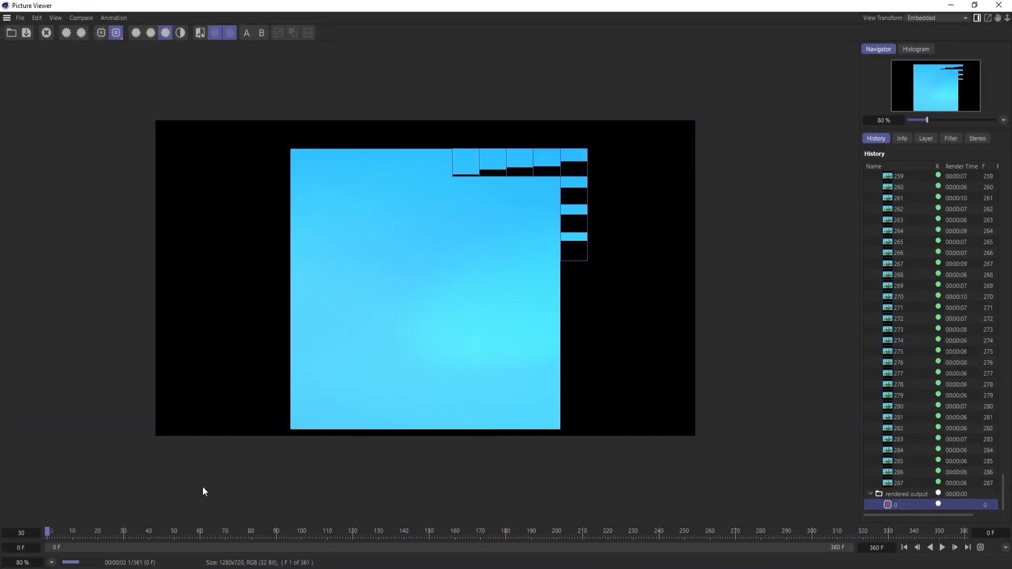
Examine the frames and render times of the earlier "aa" sequence in the render history, and collapse its frame list.
scroll(947, 299, "up", 10)
scroll(947, 299, "up", 20)
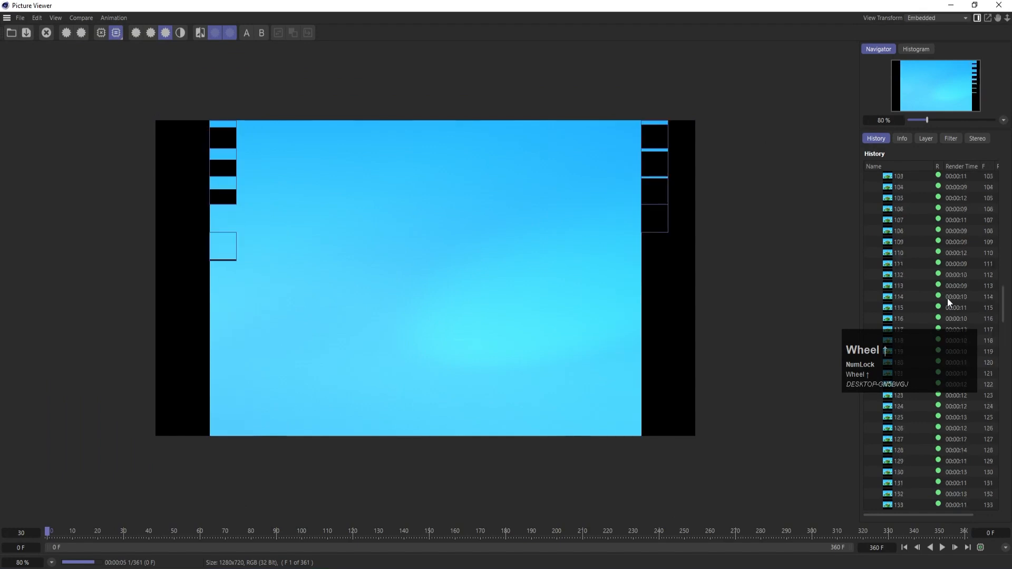
scroll(910, 185, "up", 8)
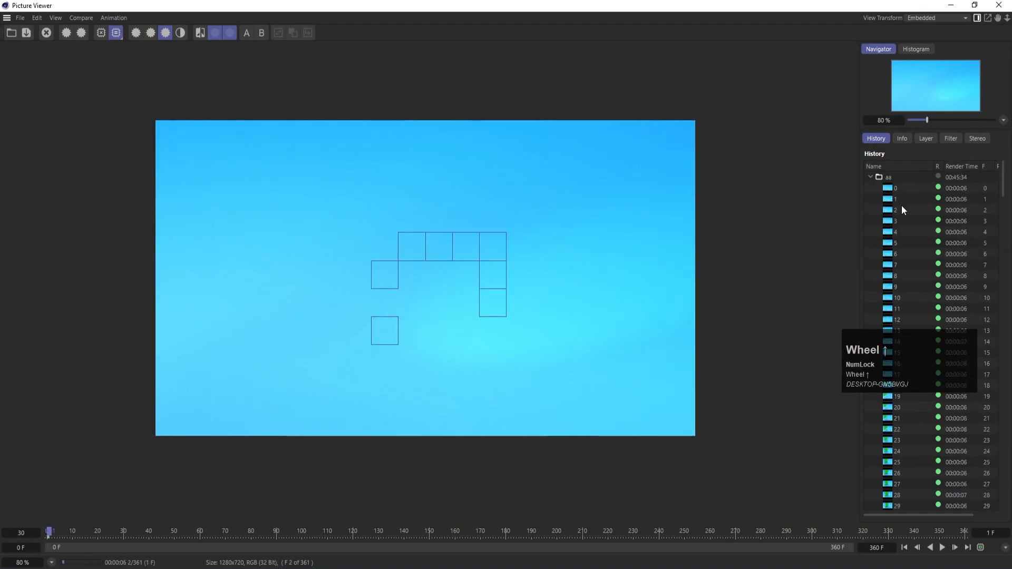
left_click(871, 178)
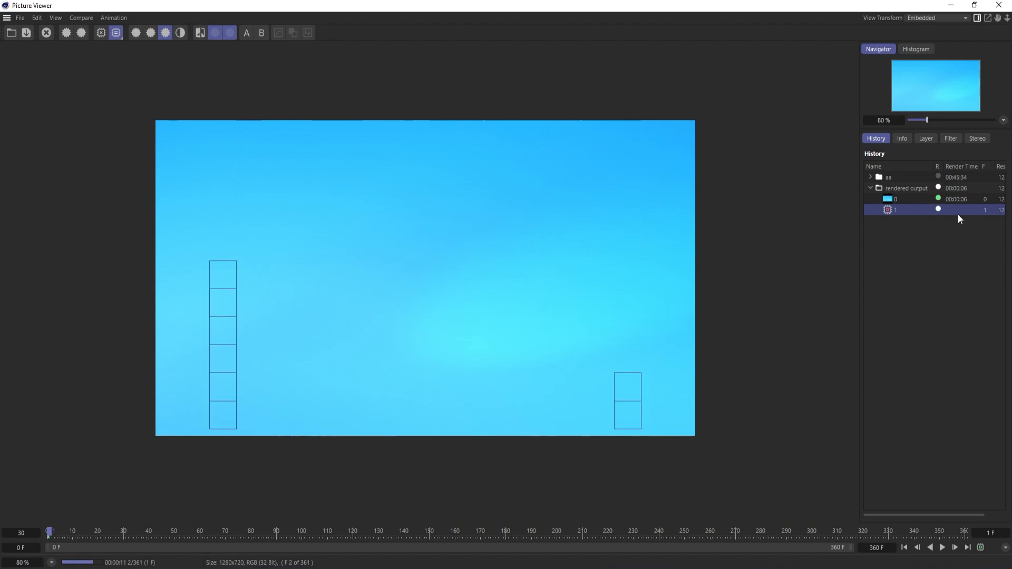
left_click(871, 178)
scroll(932, 319, "down", 15)
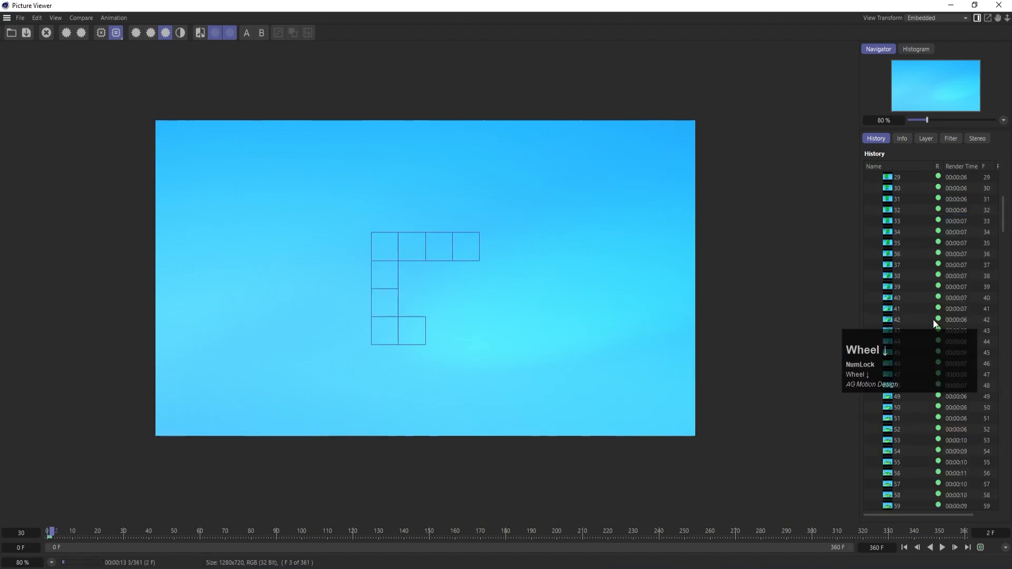
scroll(896, 440, "down", 20)
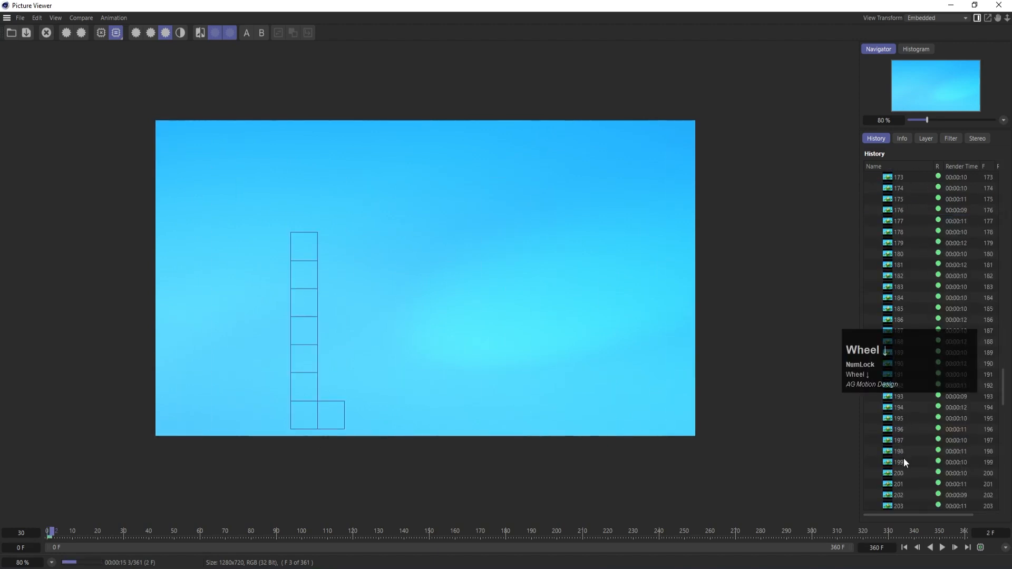
scroll(901, 502, "down", 8)
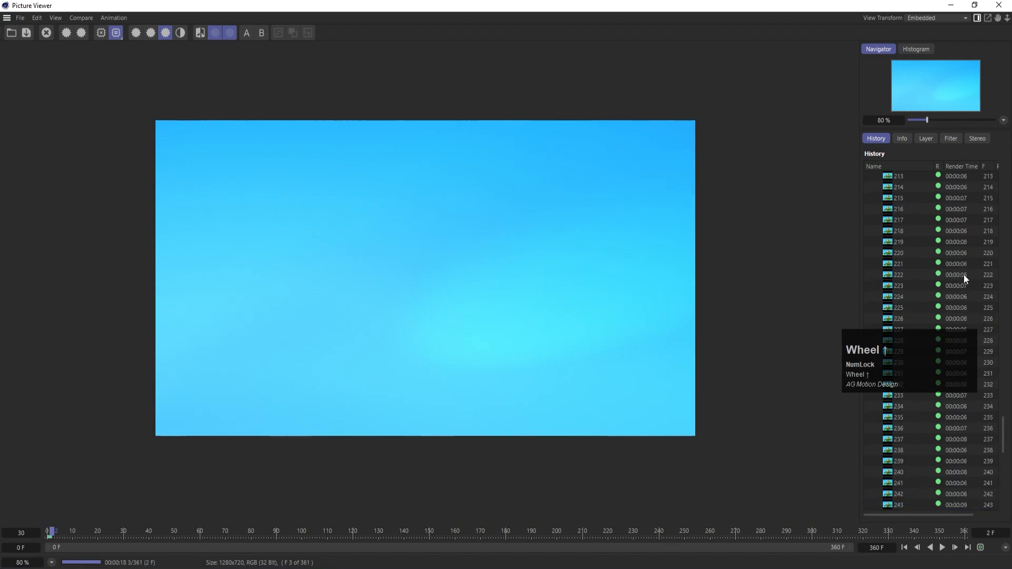
scroll(963, 269, "up", 20)
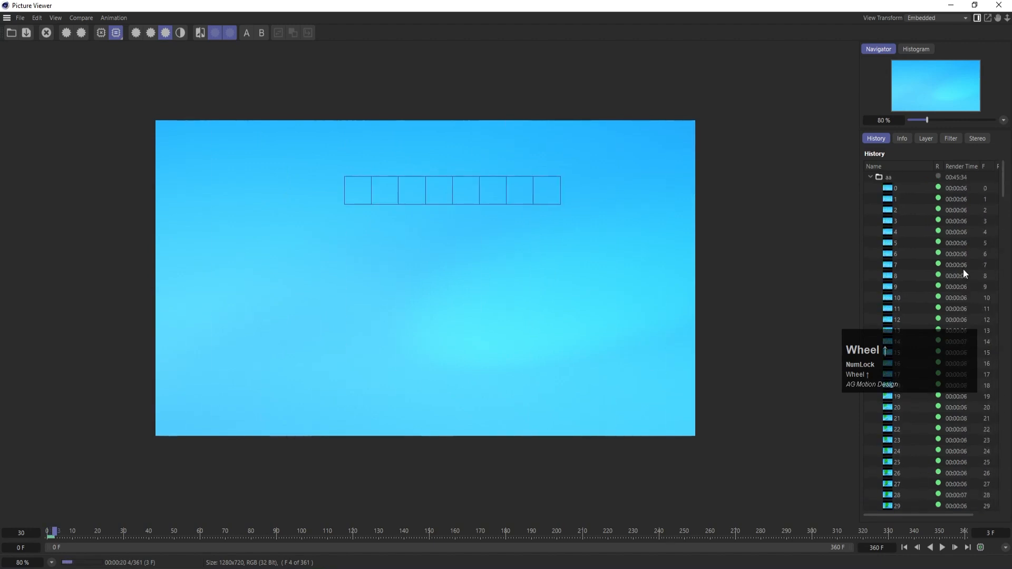
scroll(873, 175, "up", 15)
left_click(870, 177)
Preview the "aa" sequence by scrubbing back towards its start, and compare it with the collapsed "rendered output" sequence.
left_click(953, 177)
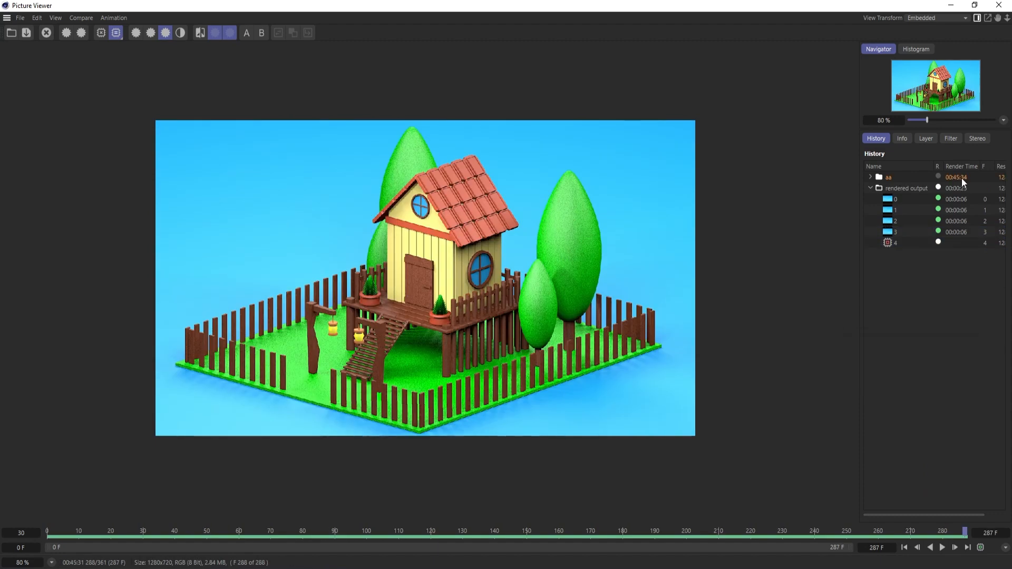
left_click_drag(82, 528, 48, 531)
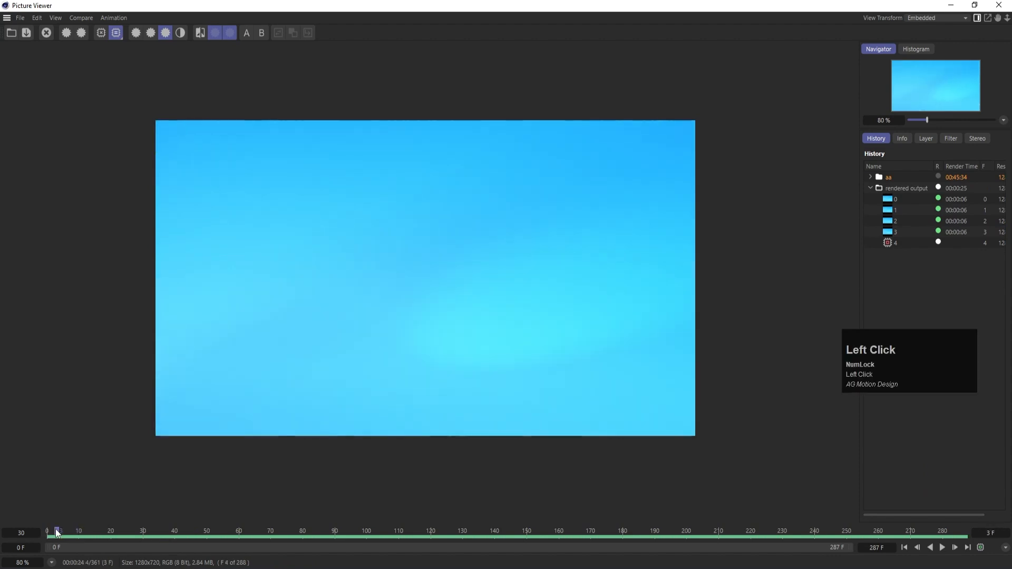
left_click(871, 188)
left_click(922, 188)
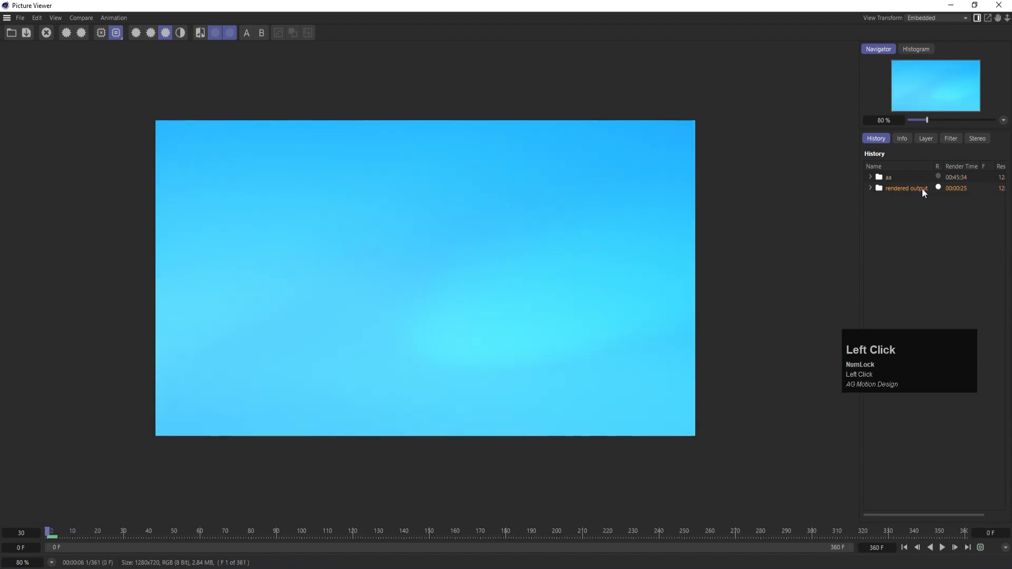
left_click(907, 177)
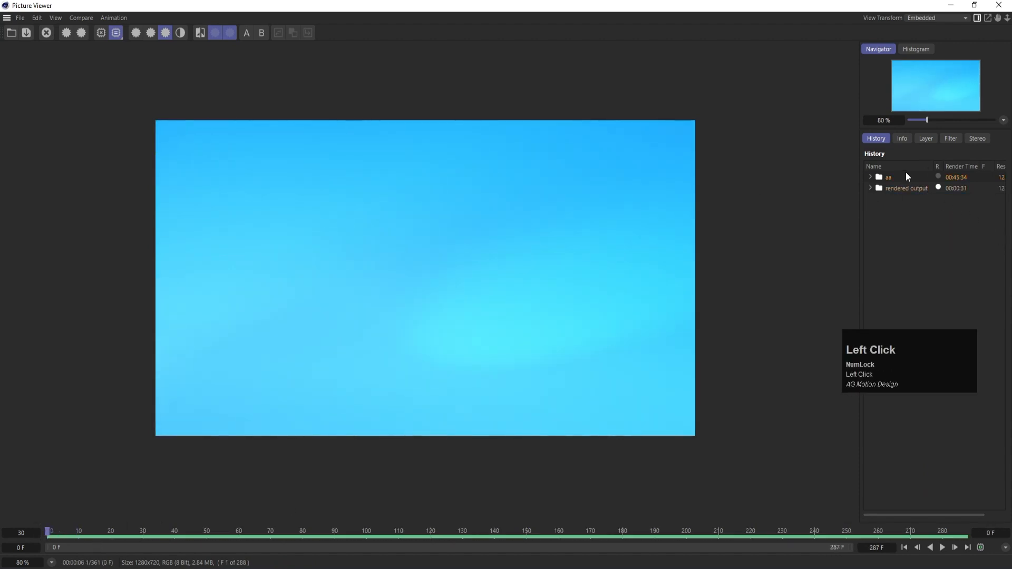
Play back the rendered "aa" sequence in the Picture Viewer and stop it near the end.
left_click(942, 548)
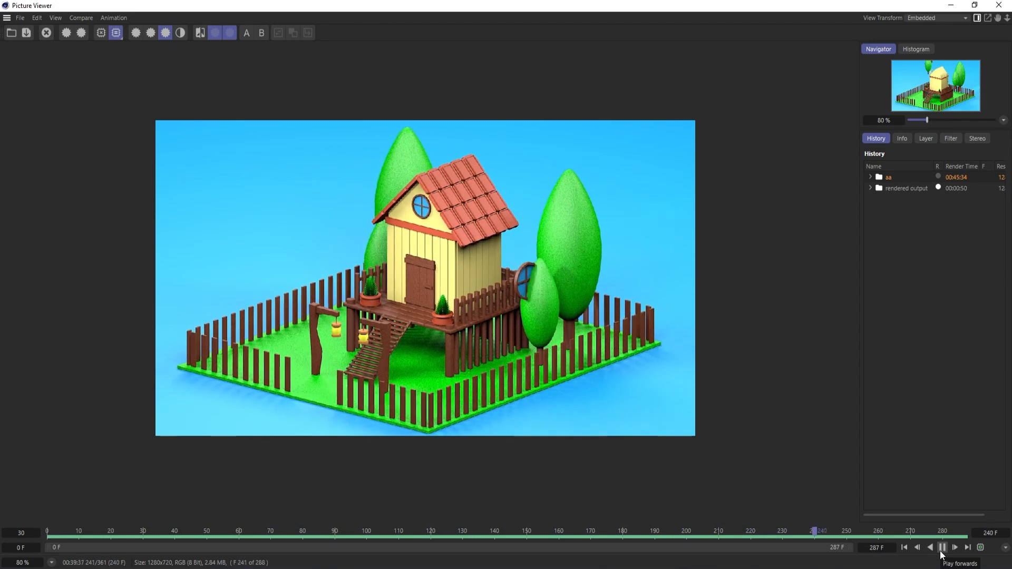
left_click(942, 549)
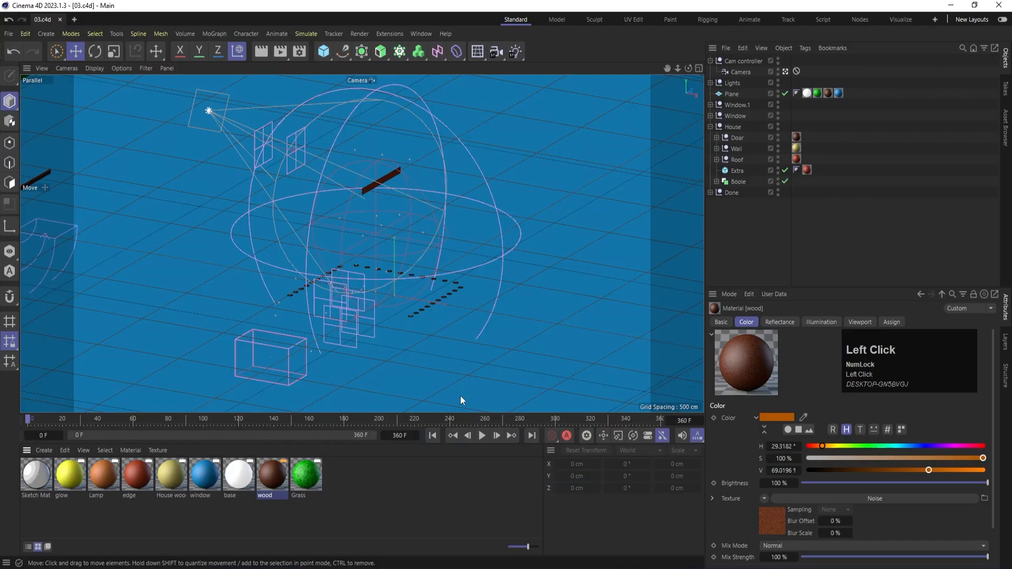
Back in the Cinema 4D main window, play the scene animation briefly, go to frame 360 and render the active view.
left_click(486, 435)
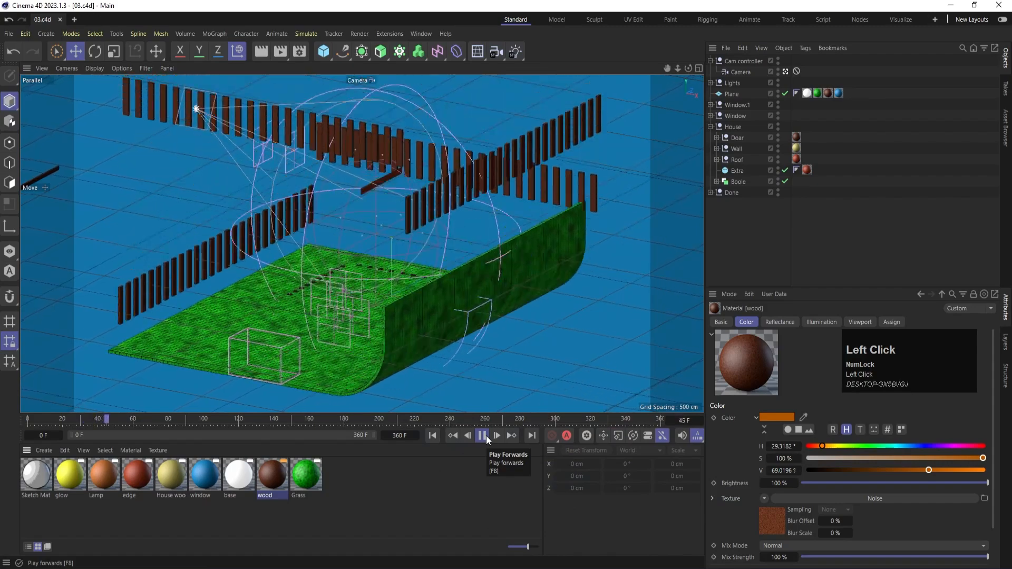
left_click(486, 436)
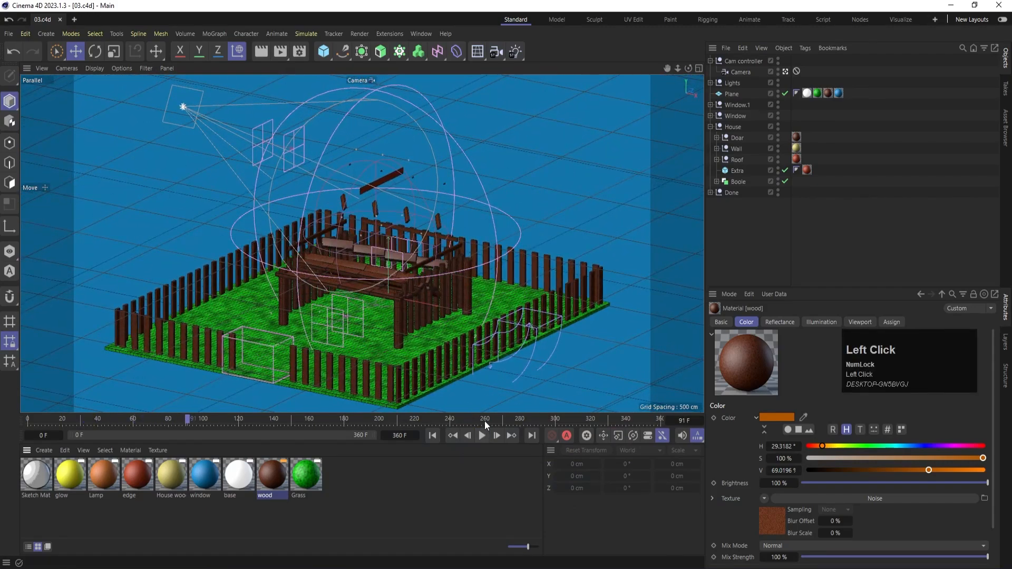
left_click_drag(484, 421, 669, 425)
key("ctrl+r")
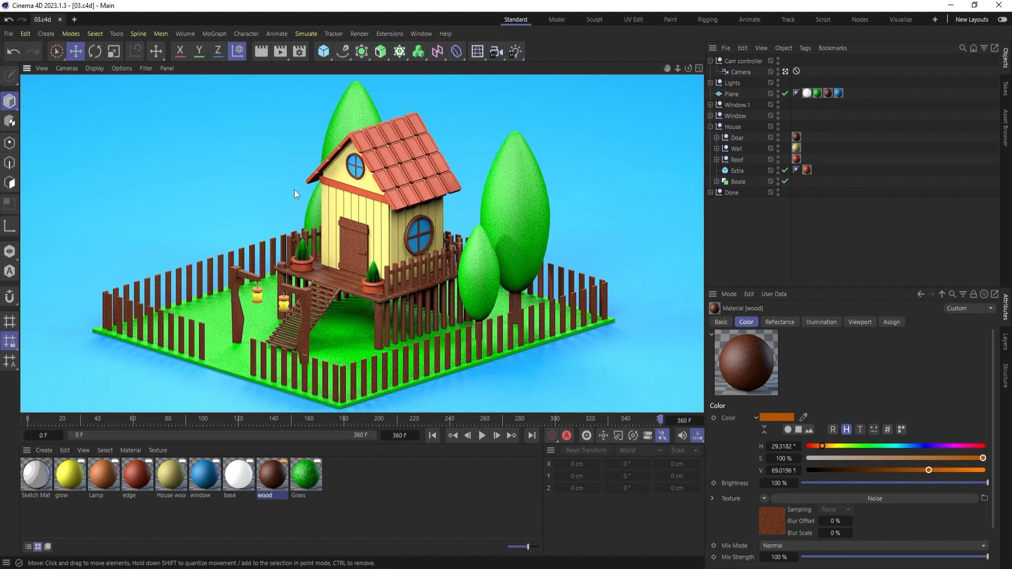
Add the Sketch and Toon effect to the render settings and render the active view to preview it.
left_click(299, 53)
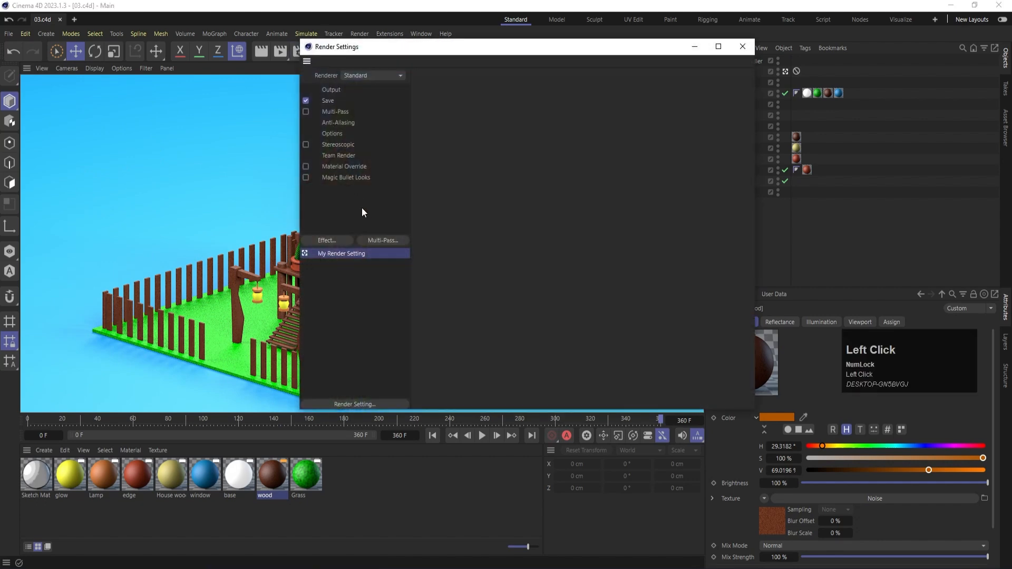
left_click(327, 240)
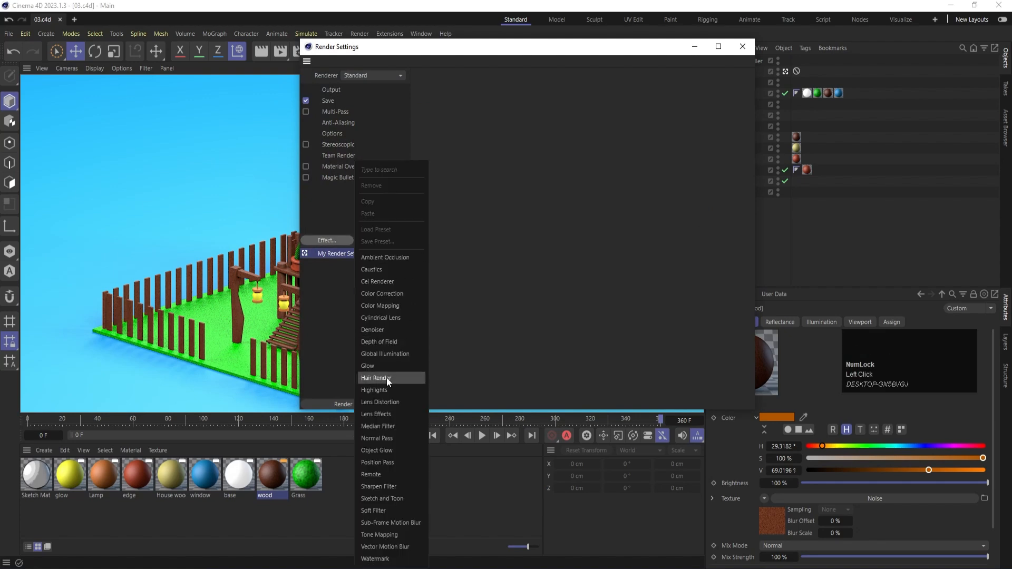
left_click(392, 499)
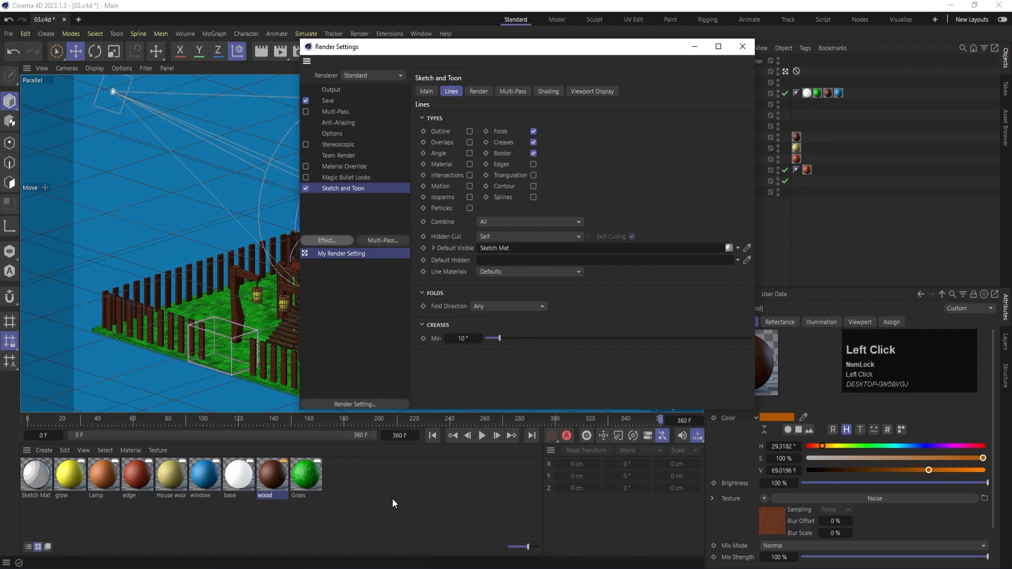
left_click(691, 48)
key("ctrl+r")
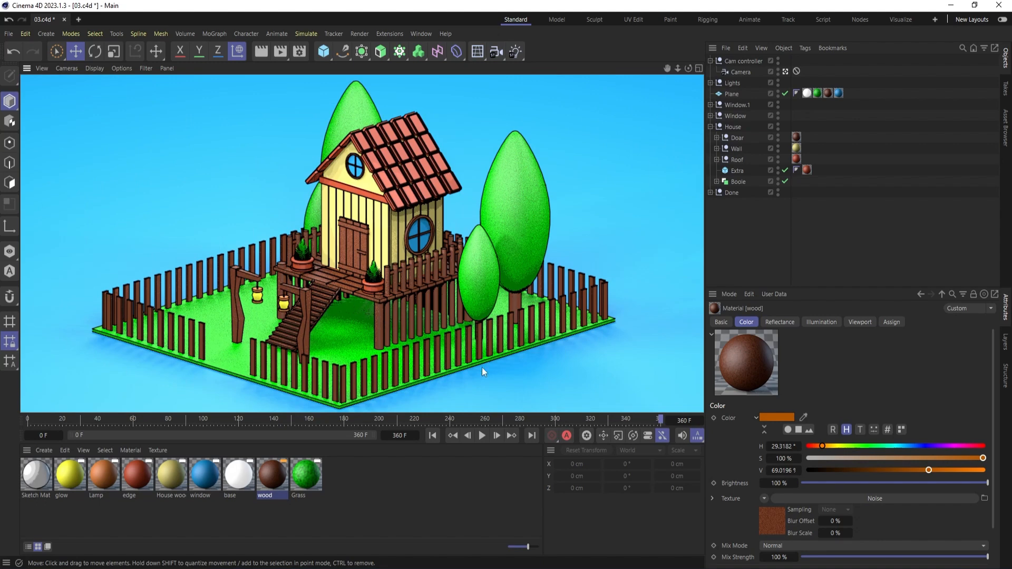
Try a Sketch and Toon thickness scale of 200% and preview the thicker lines in the active view.
left_click(301, 51)
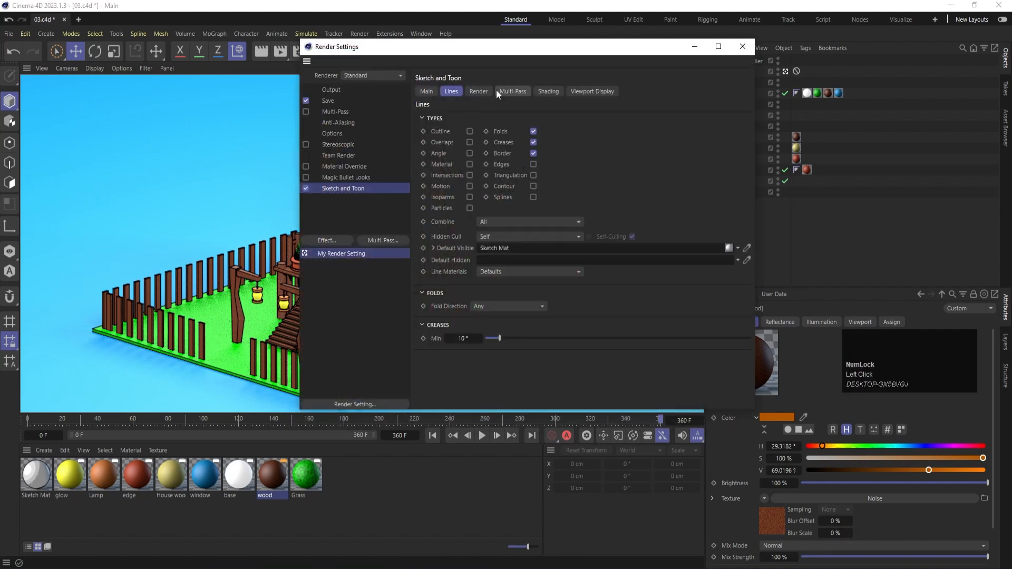
left_click(488, 90)
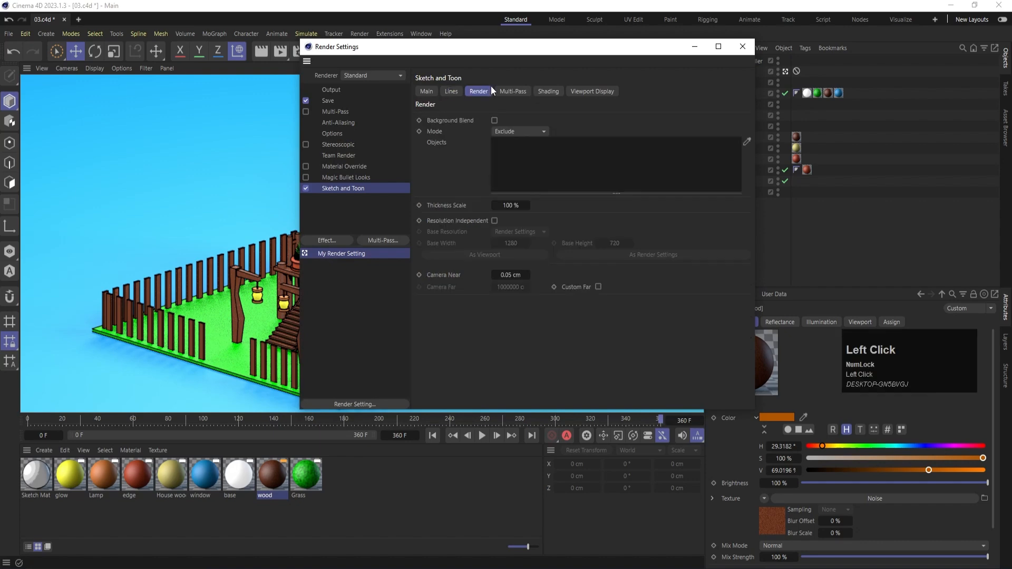
left_click(505, 207)
type("200")
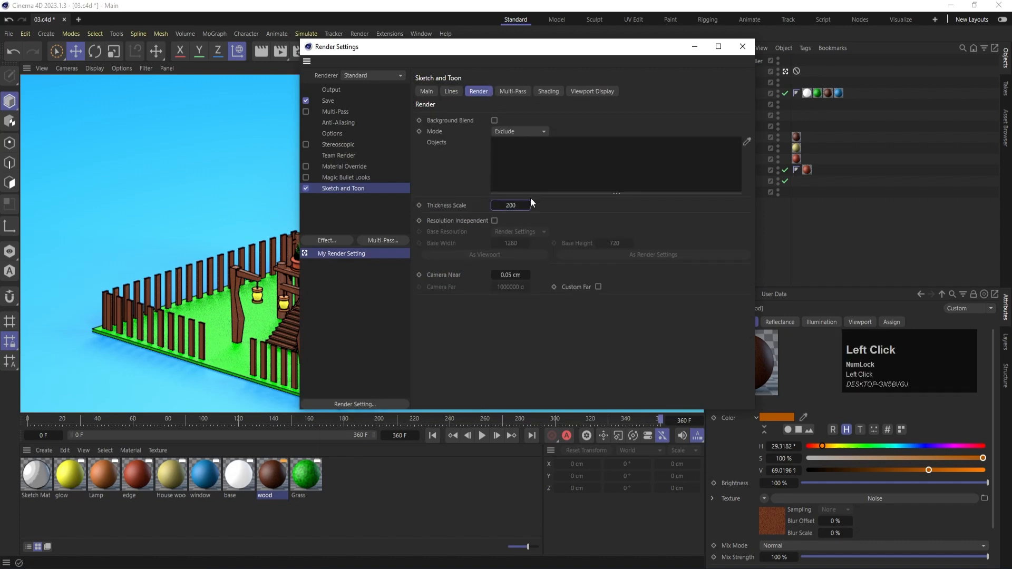
key("Return")
left_click(743, 46)
key("ctrl+r")
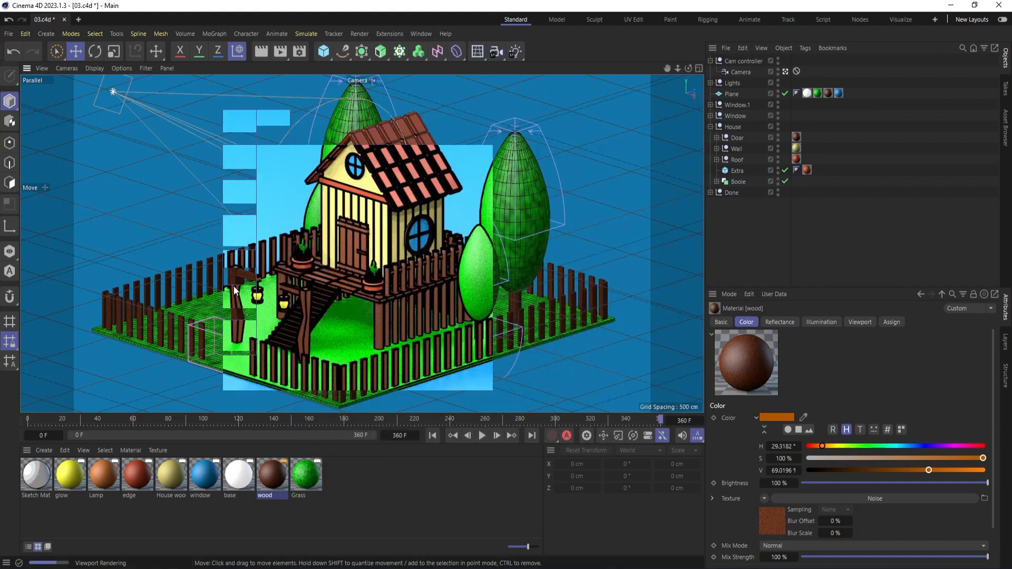
Set the Sketch and Toon thickness scale back to 100%.
left_click(300, 52)
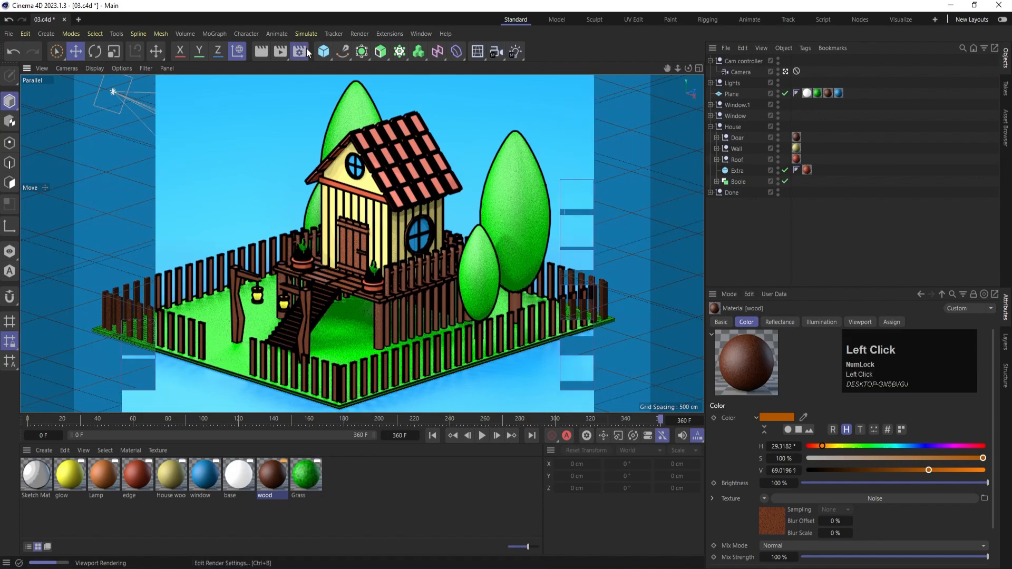
left_click(502, 206)
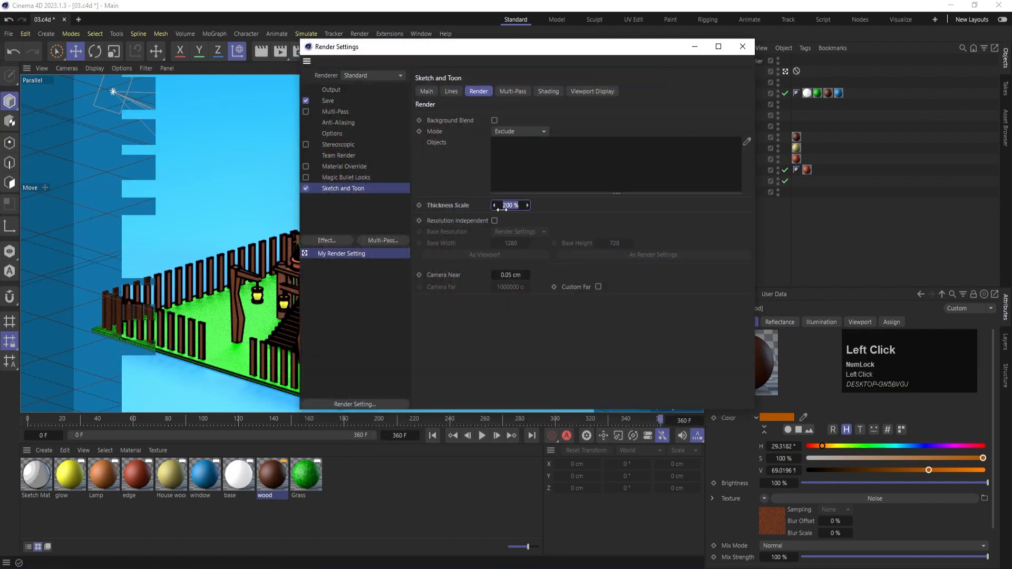
type("100")
key("Return")
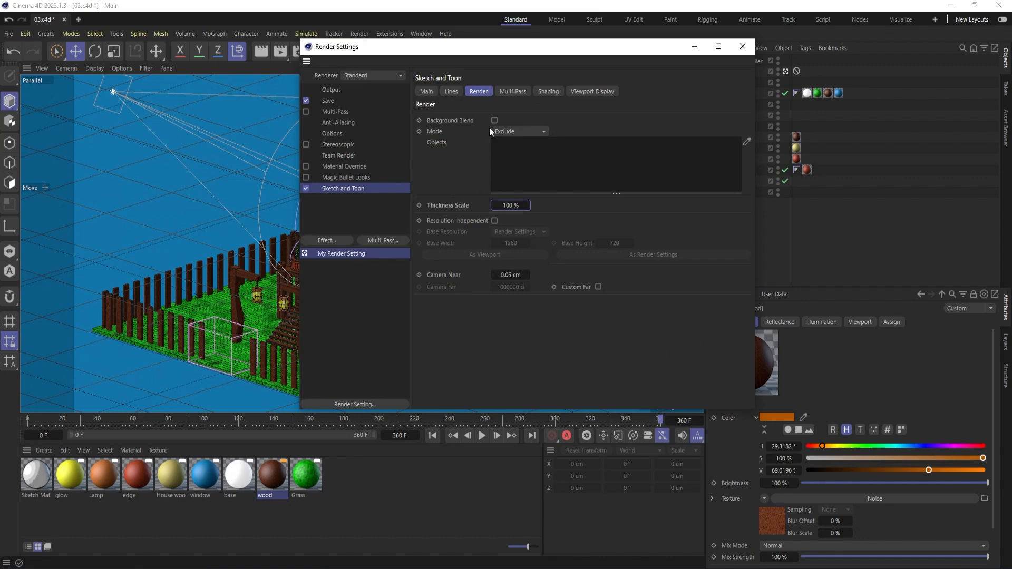
Try enabling the Edges line type in Sketch and Toon and render the active view.
left_click(451, 92)
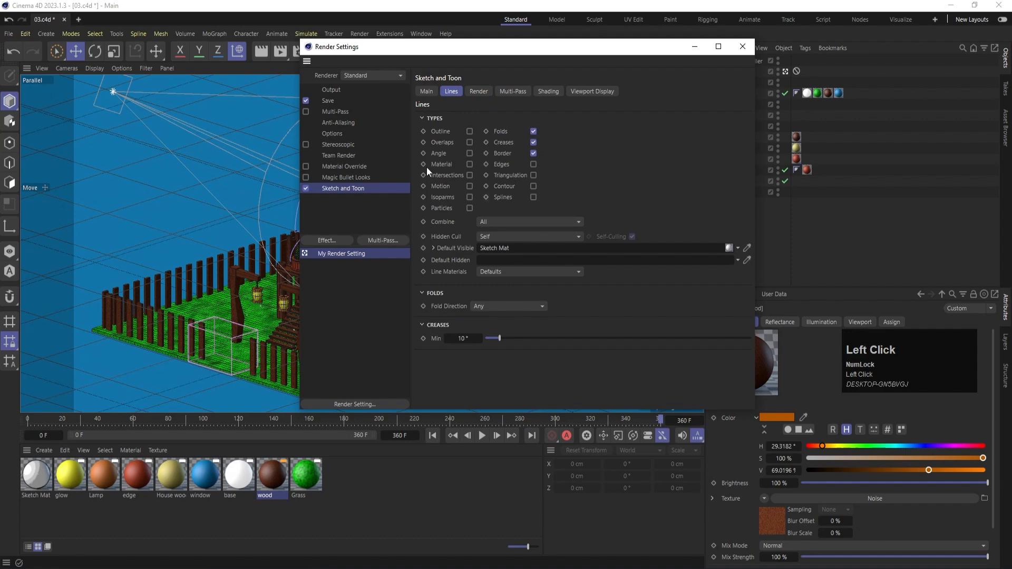
left_click(533, 165)
left_click(693, 50)
key("ctrl+r")
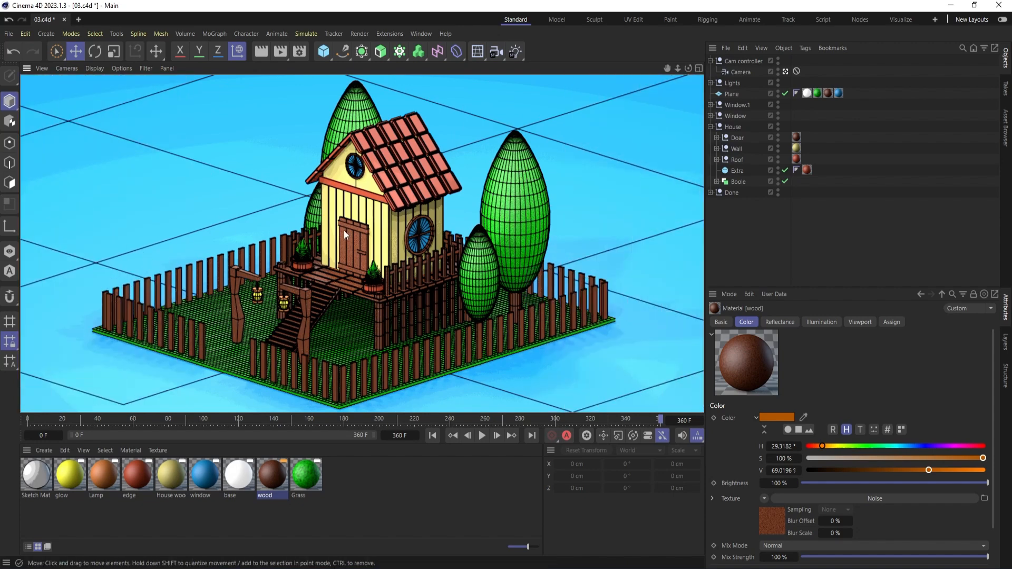
Disable the Edges and Border line types in Sketch and Toon and render the active view.
left_click(300, 51)
left_click(533, 164)
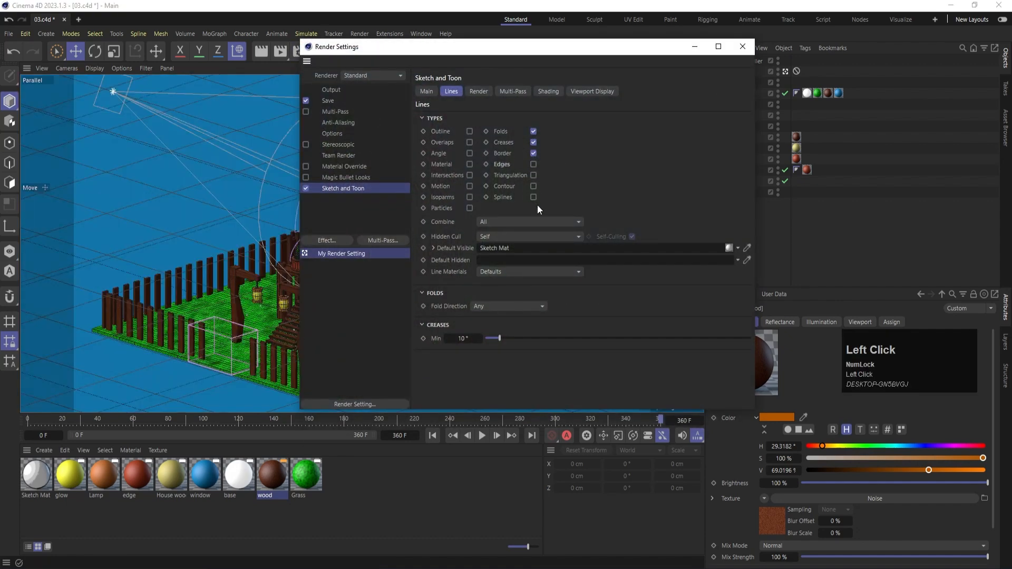
left_click(534, 154)
left_click(743, 46)
key("ctrl+r")
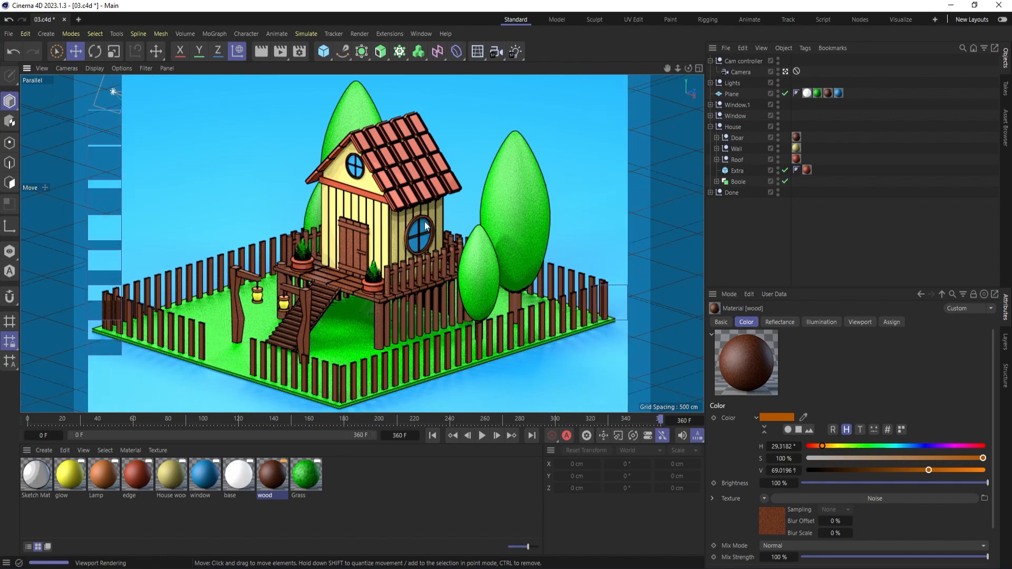
Disable the Creases line type so only Folds is active, and preview the lines in the active view.
left_click(299, 51)
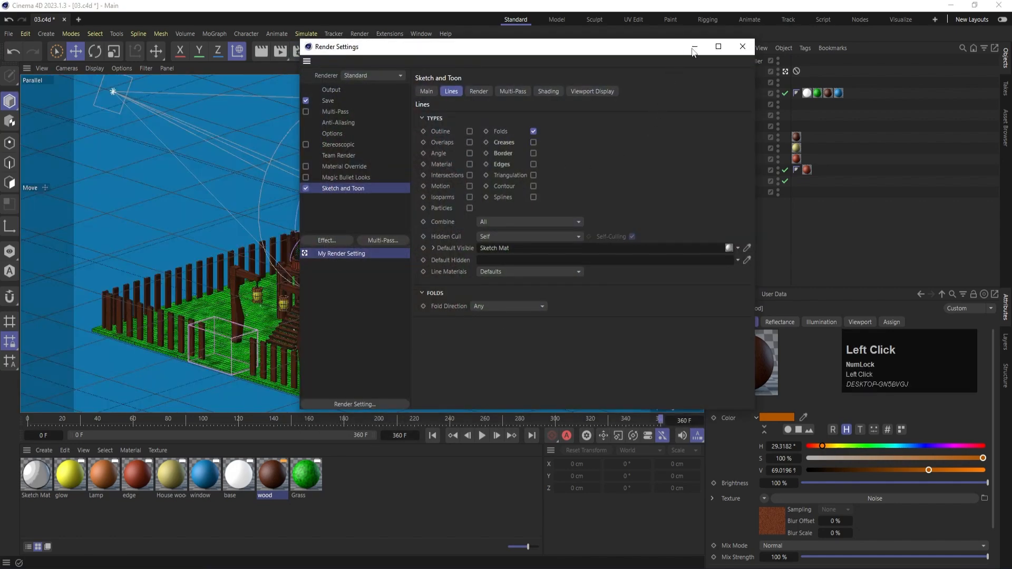
left_click(694, 46)
key("ctrl+r")
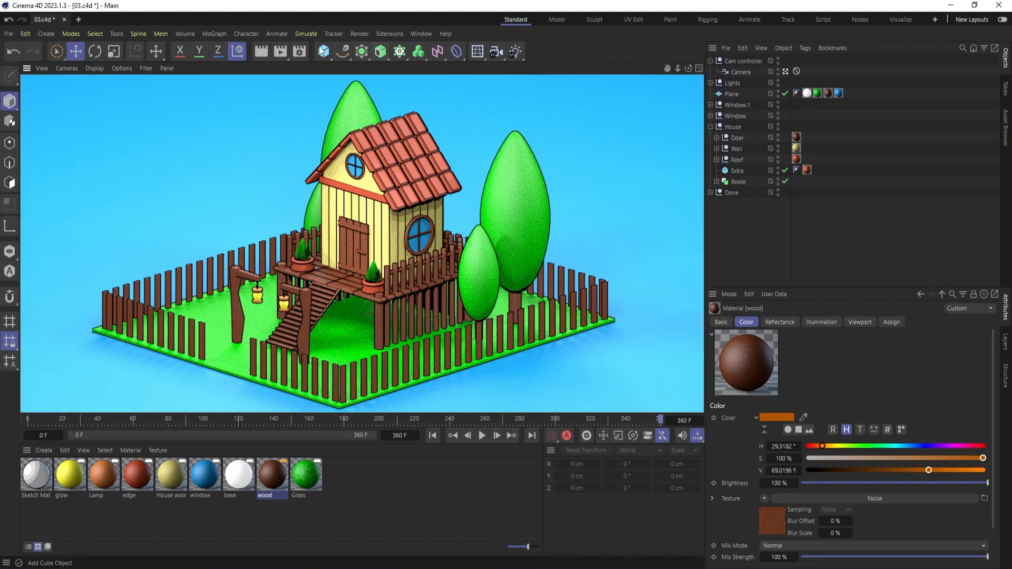
Enable the Creases line type instead of Folds and preview the result in the active view.
left_click(299, 51)
left_click(534, 142)
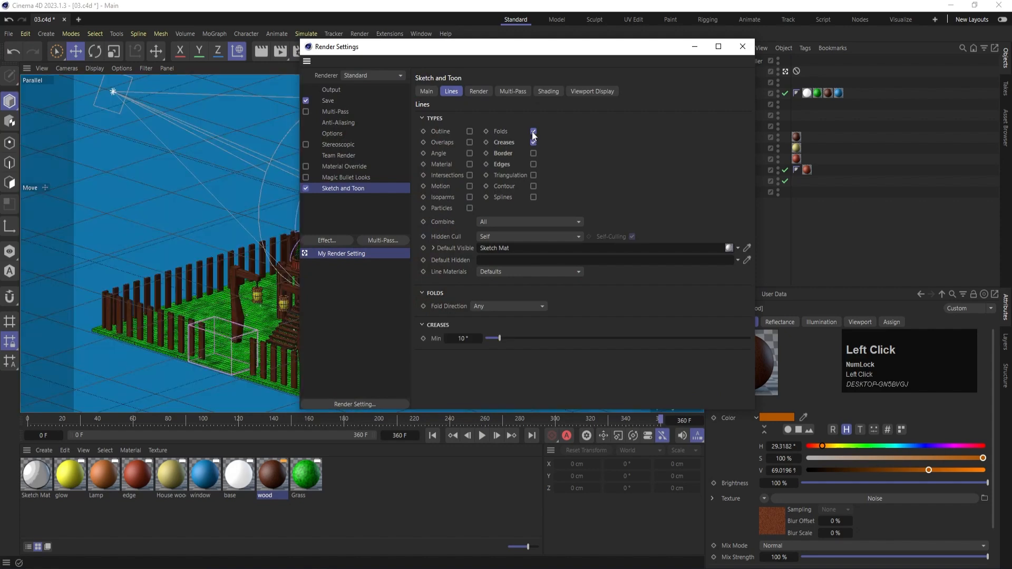
left_click(694, 46)
key("ctrl+r")
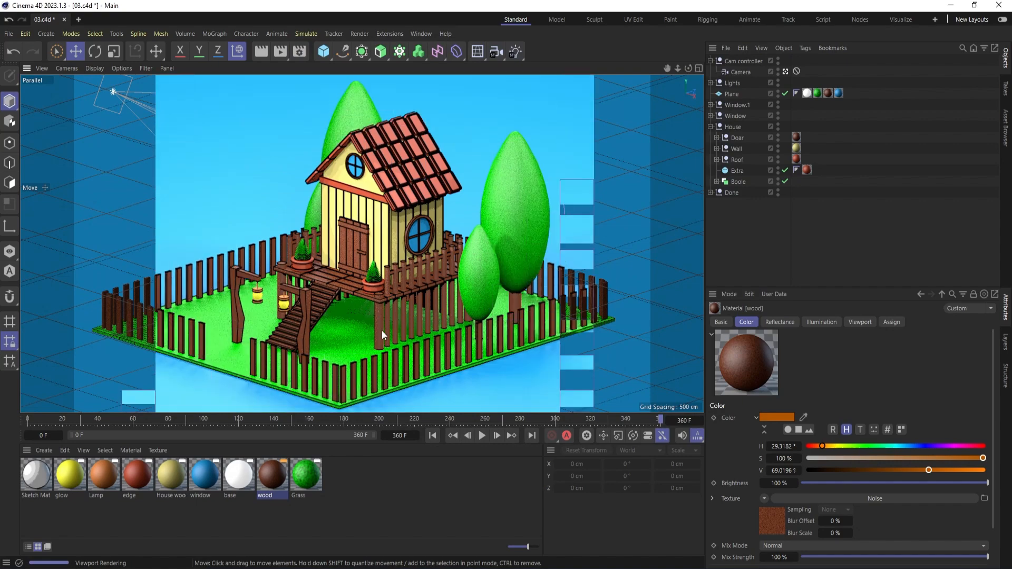
Re-enable the Folds and Border line types alongside Creases and render the active view again.
left_click(285, 56)
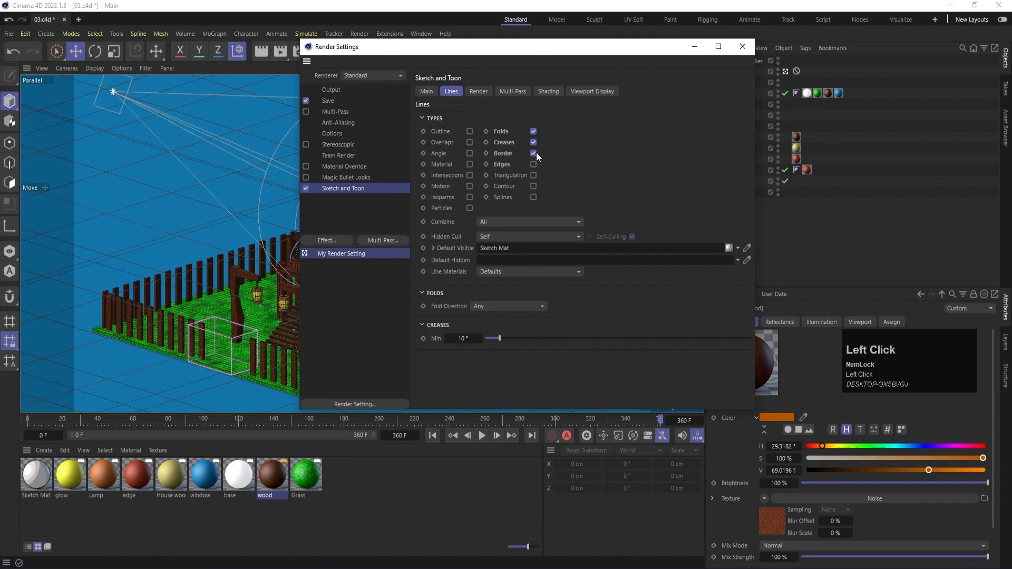
left_click(743, 47)
key("ctrl+r")
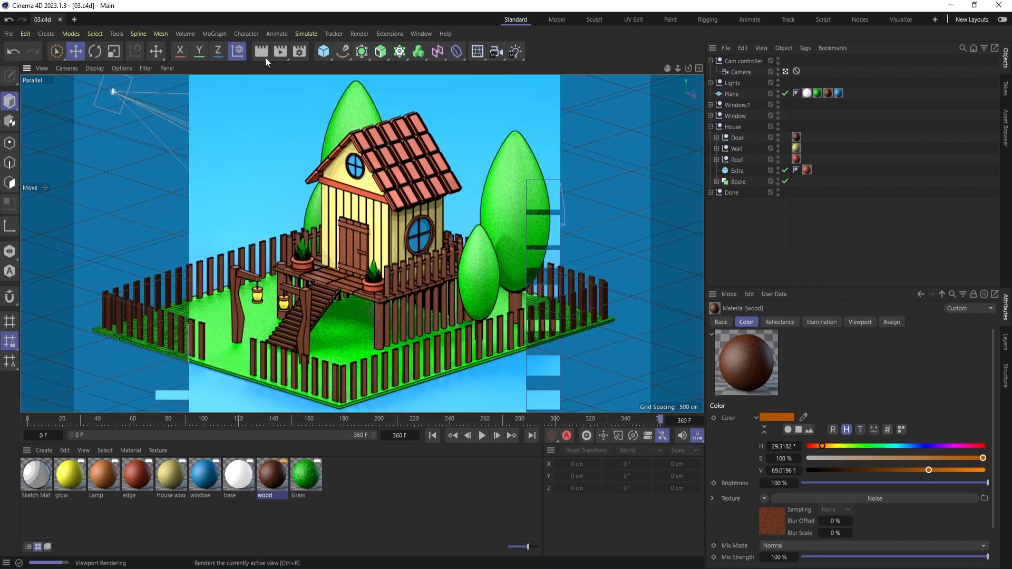
Check the save settings and keep "rendered output" in the render folder as the output file, closing the render settings.
left_click(299, 55)
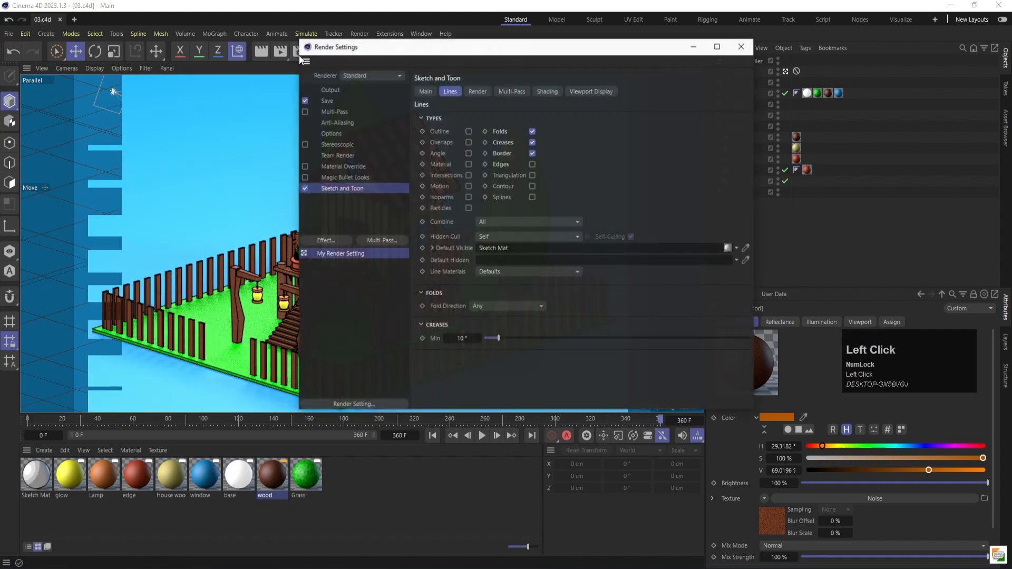
left_click(322, 101)
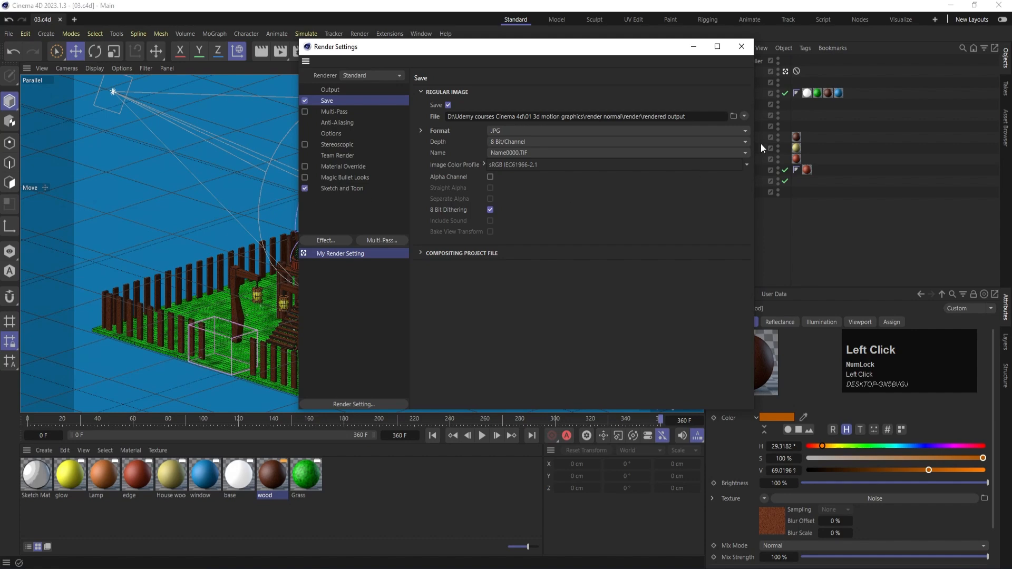
left_click(734, 115)
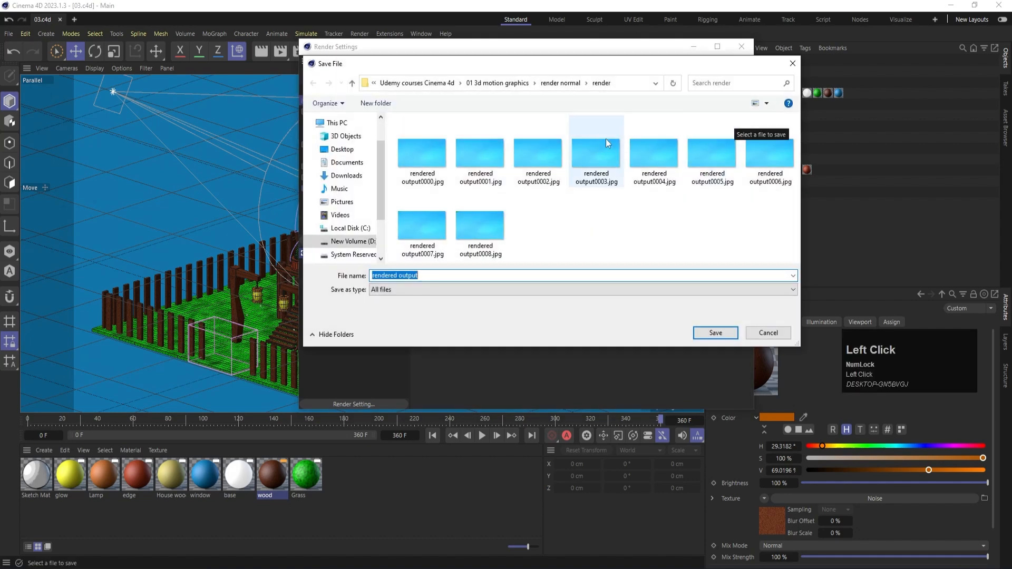
left_click(712, 332)
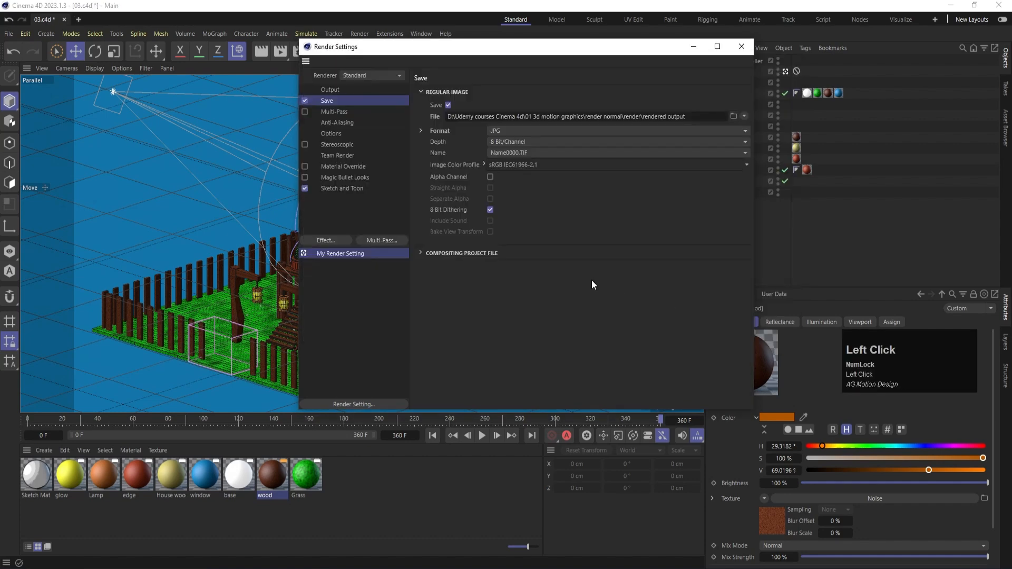
left_click(749, 48)
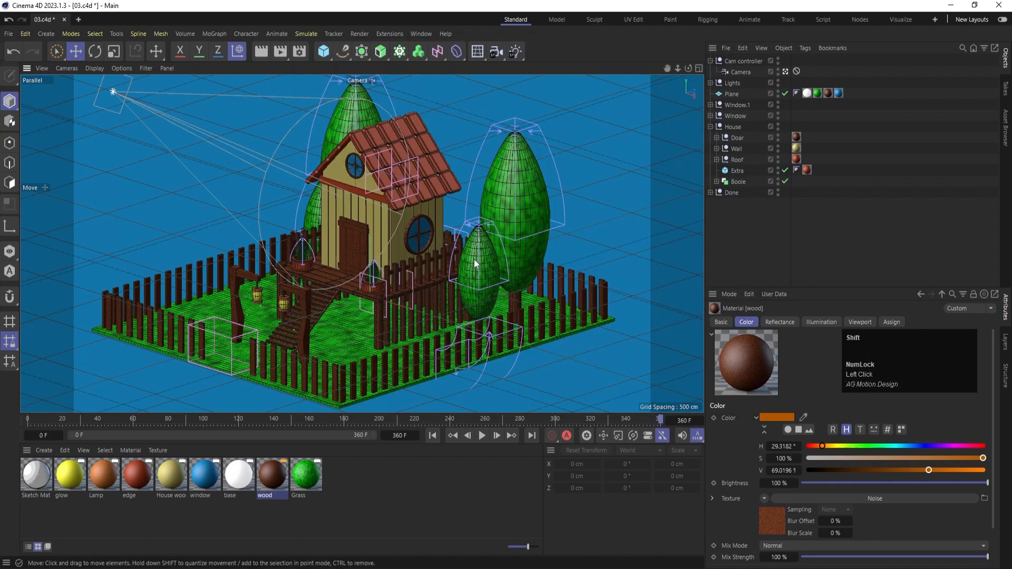
Start rendering the Sketch and Toon animation to the Picture Viewer, overwriting the existing "rendered output" files.
key("shift+r")
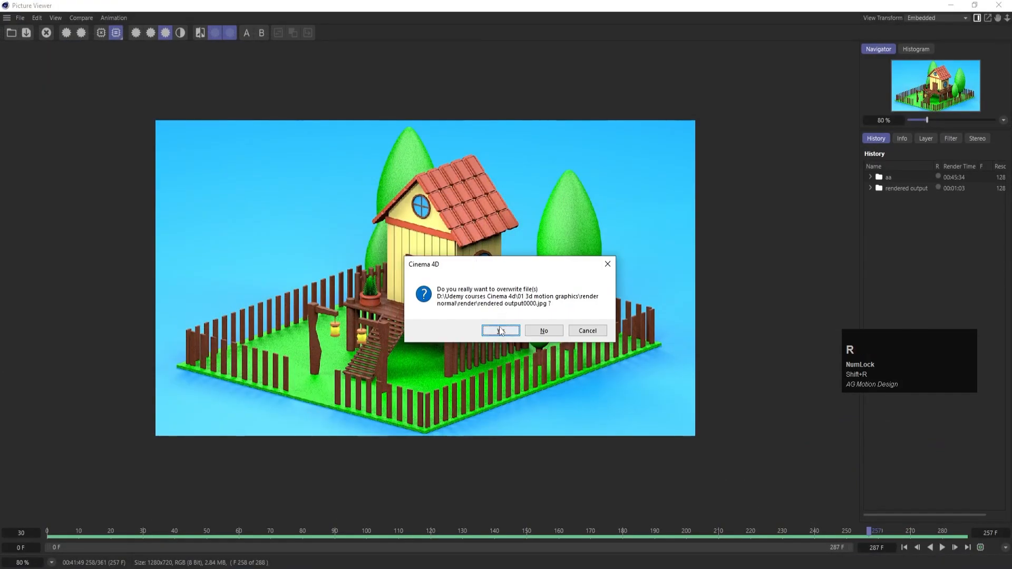
left_click(500, 331)
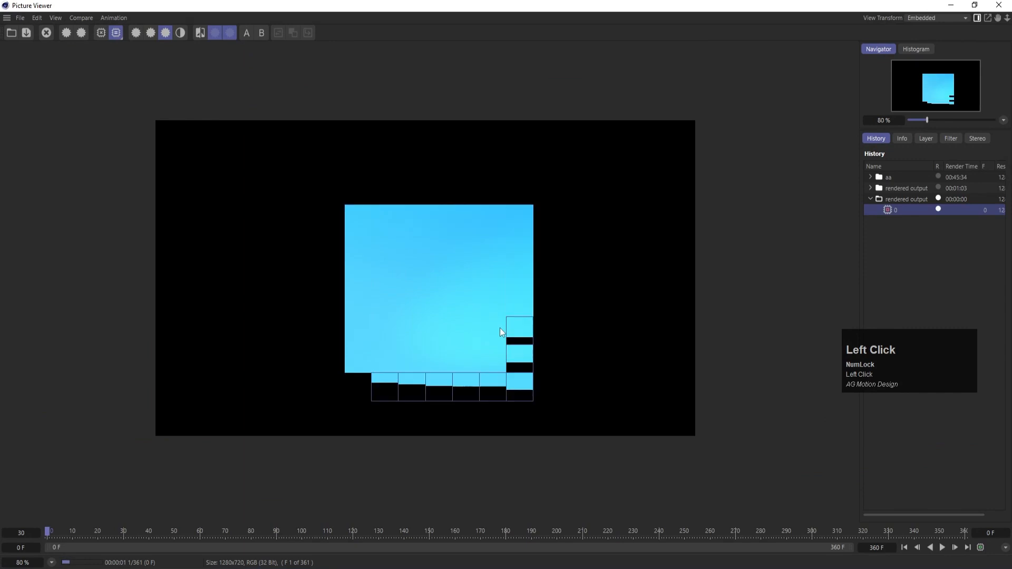